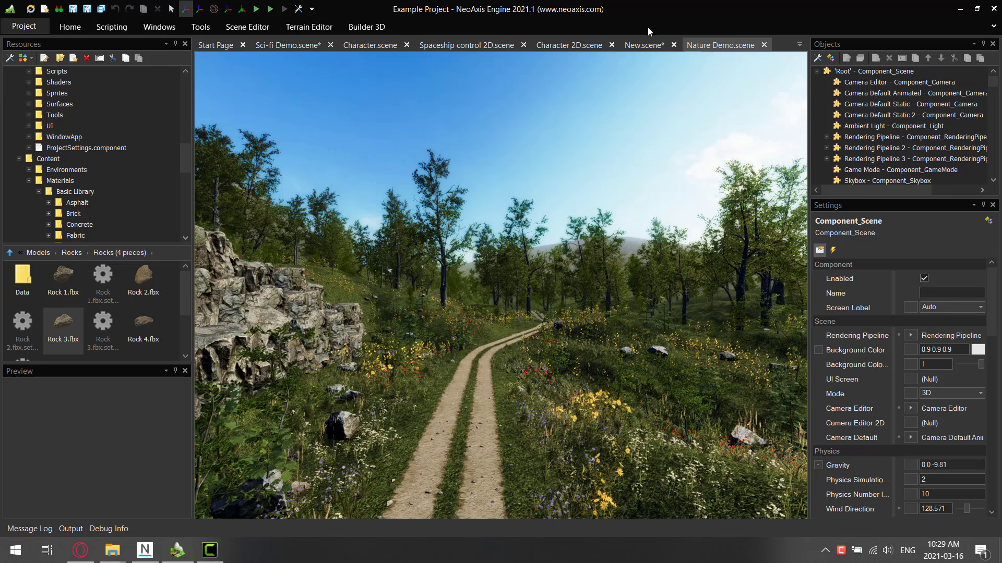
# - Switch to New.scene and look over the terrain editing and scripting tools
pyautogui.click(644, 44)
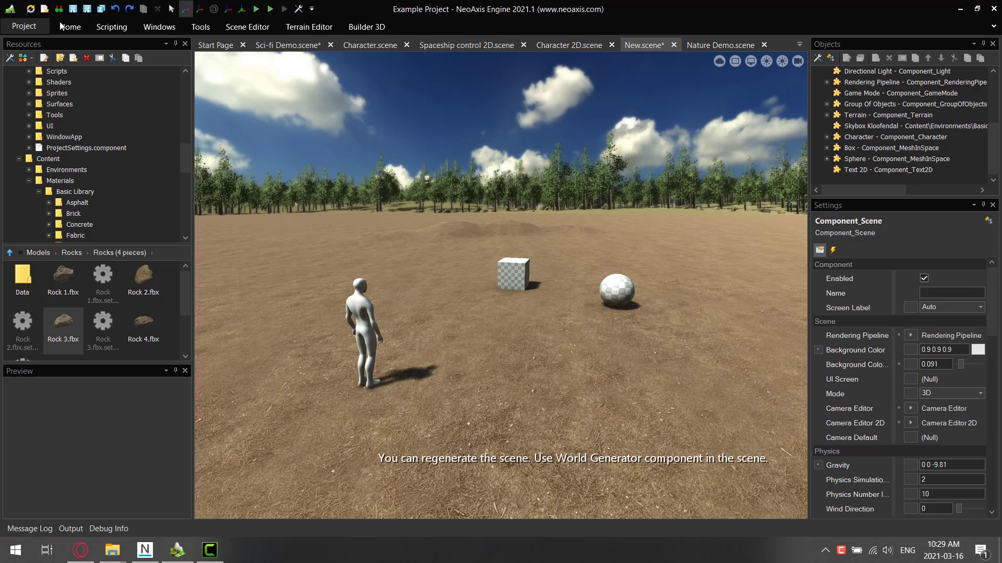
pyautogui.click(303, 27)
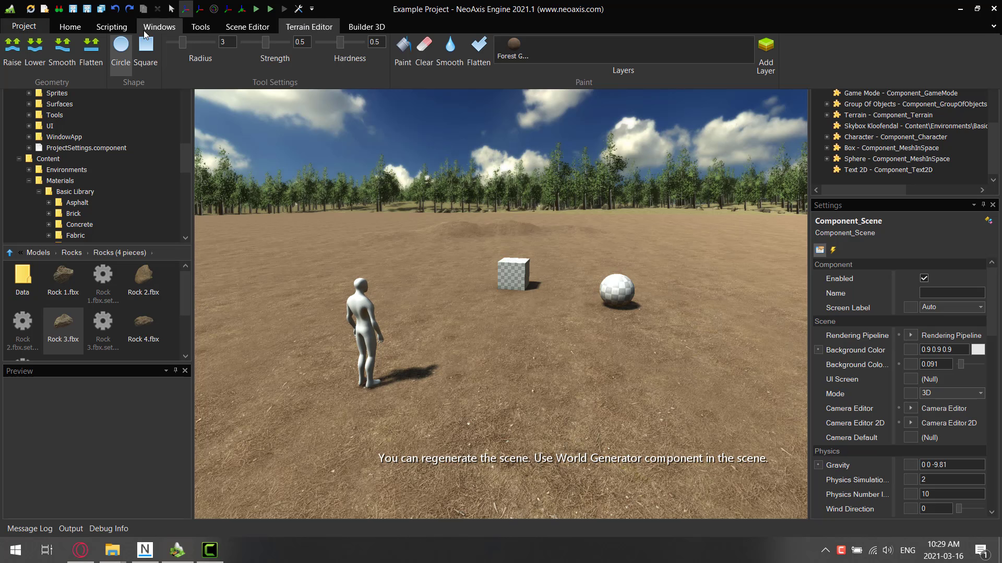
pyautogui.click(124, 27)
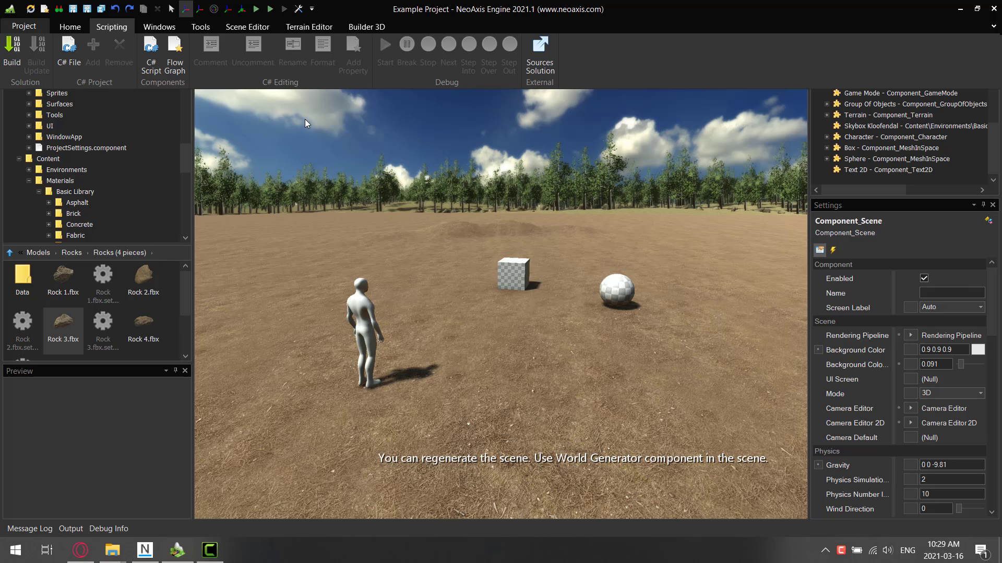
pyautogui.click(993, 26)
pyautogui.click(995, 26)
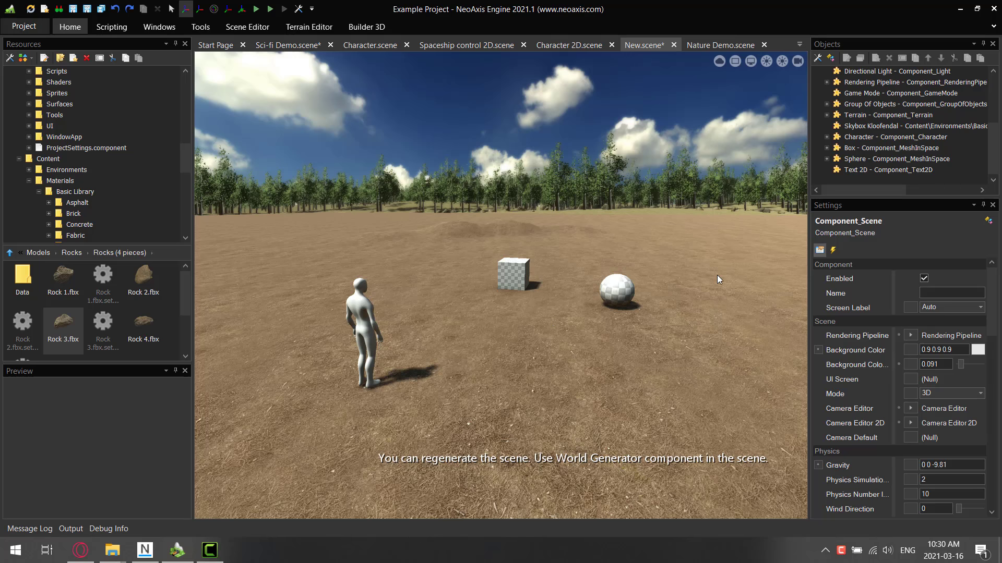
# - Look through the new-object categories for the scene root and select the World Generator component
pyautogui.scroll(2, 869, 130)
pyautogui.click(870, 83)
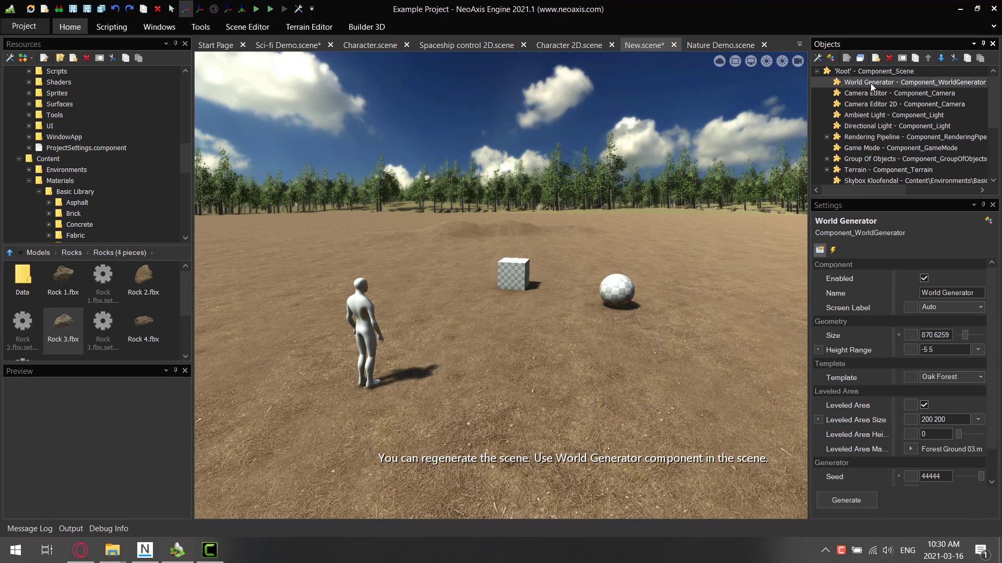
pyautogui.rightClick(868, 70)
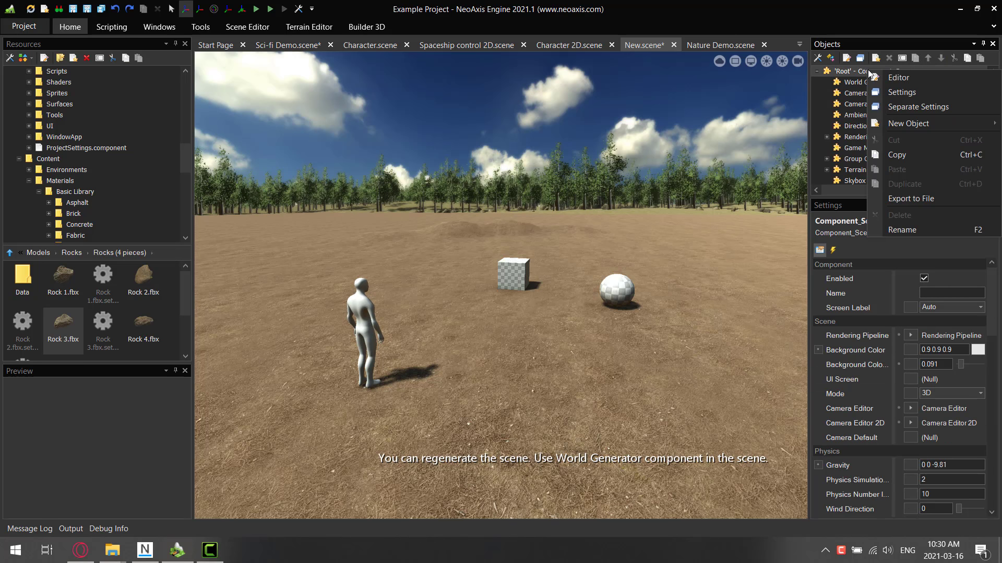
pyautogui.moveTo(899, 123)
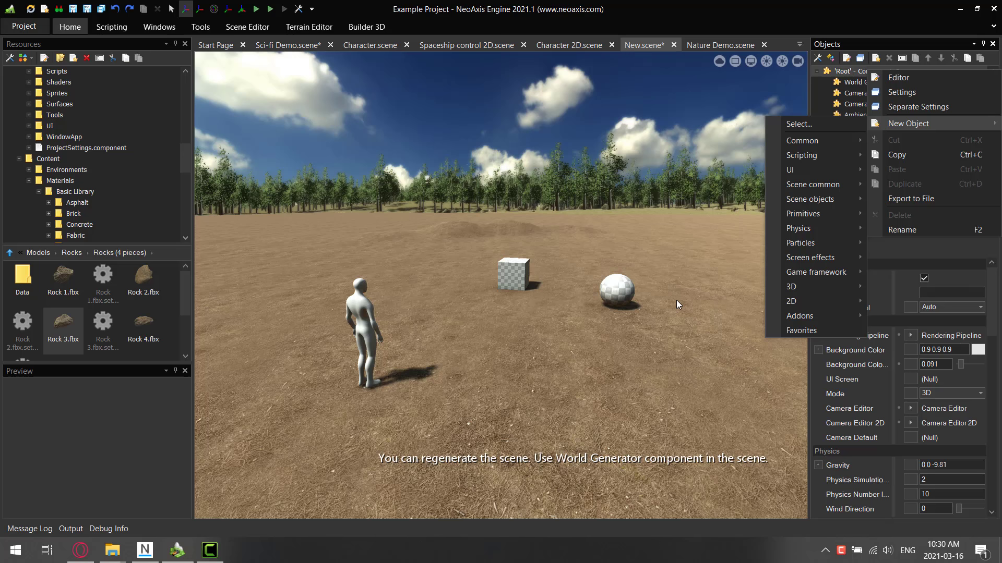
pyautogui.click(621, 224)
pyautogui.click(884, 82)
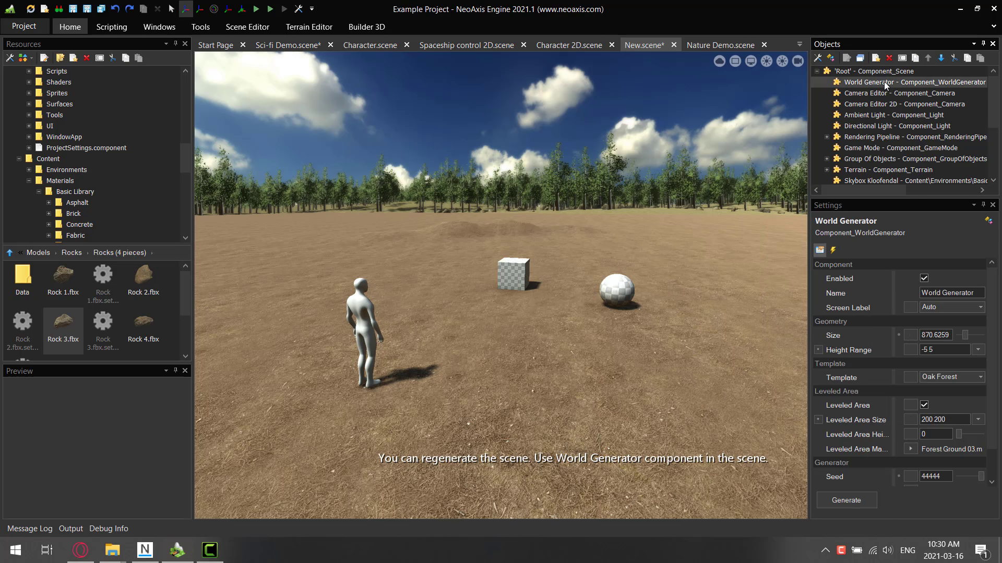
# - Set the World Generator's seed to 234234 and generate the world
pyautogui.moveTo(603, 207); pyautogui.dragTo(553, 302, button='right')
pyautogui.press('q')
pyautogui.press('e')
pyautogui.press('w')
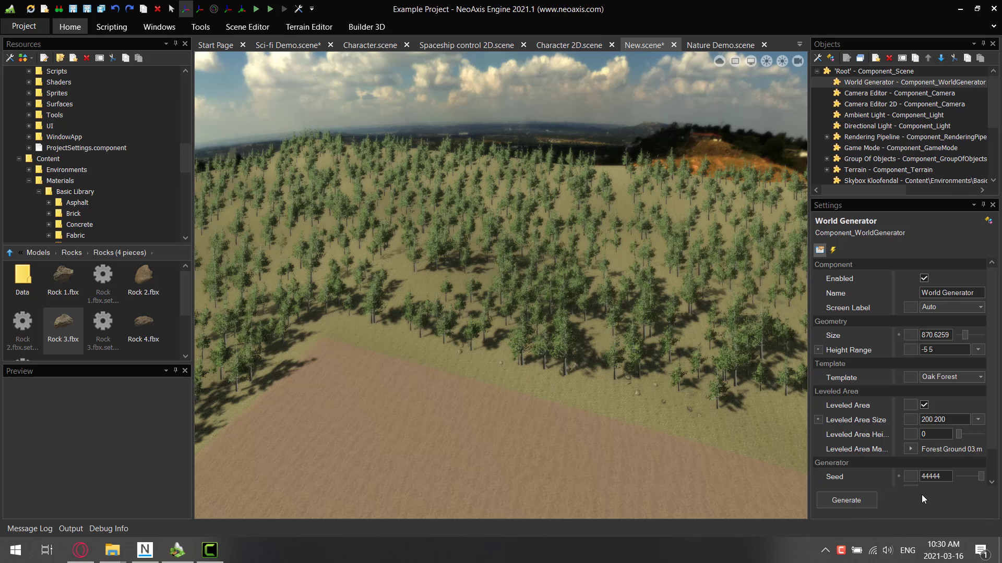
pyautogui.doubleClick(932, 476)
pyautogui.write('234234')
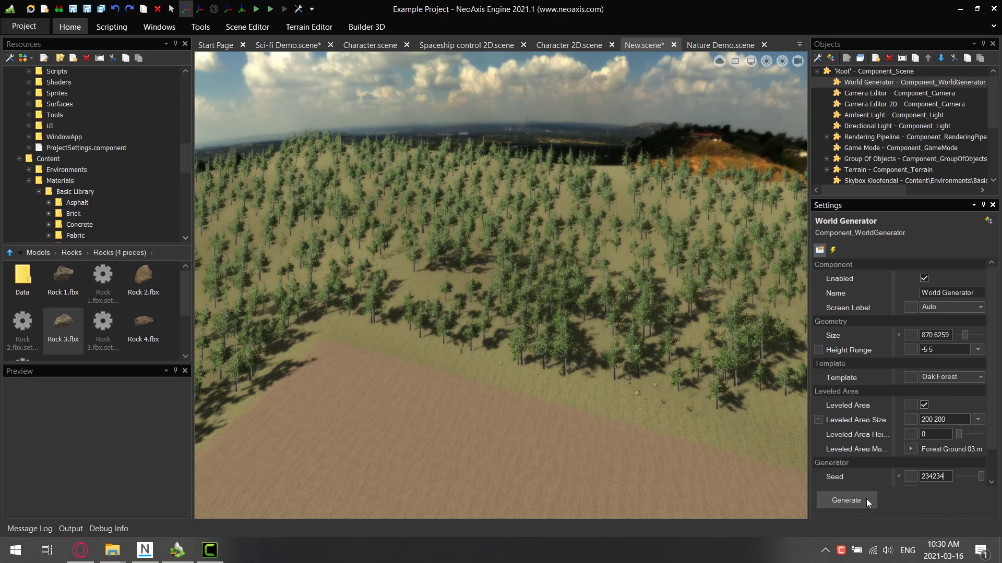
pyautogui.click(863, 501)
pyautogui.click(477, 305)
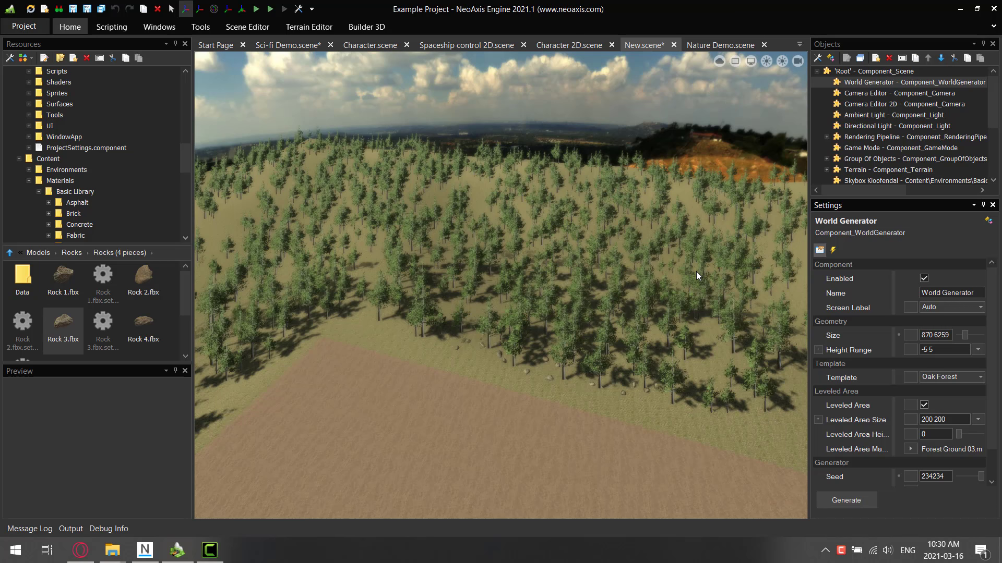
# - Set the World Generator's seed to 112, regenerate the world, and inspect the new forest
pyautogui.moveTo(706, 290); pyautogui.dragTo(470, 295, button='right')
pyautogui.doubleClick(932, 476)
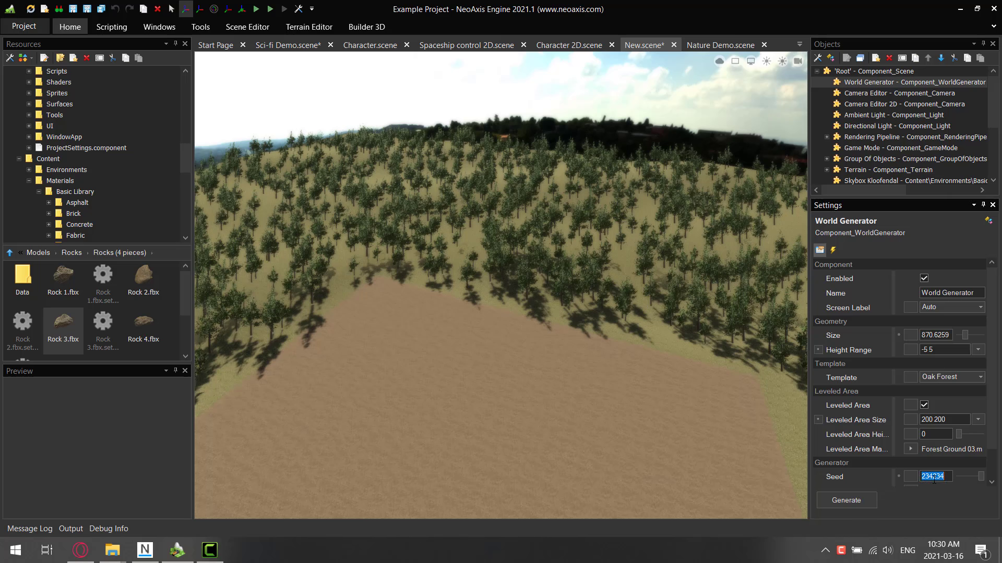
pyautogui.write('112')
pyautogui.click(872, 497)
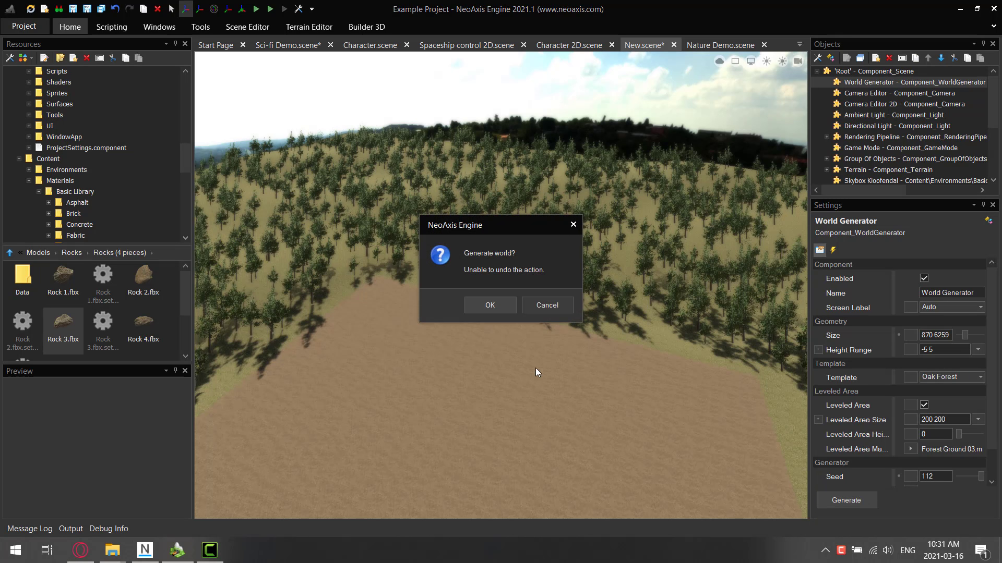
pyautogui.click(469, 300)
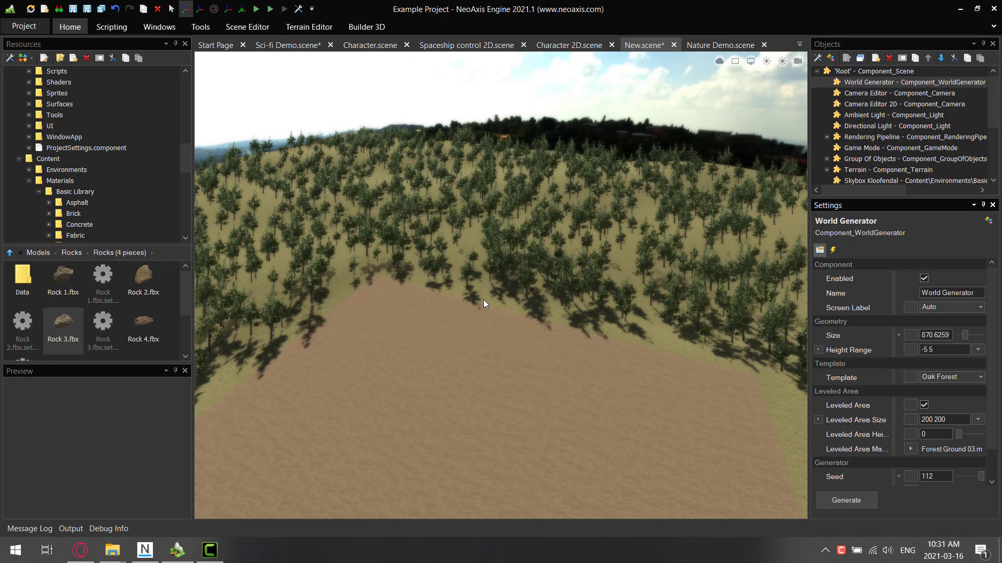
pyautogui.moveTo(484, 299); pyautogui.dragTo(342, 297, button='right')
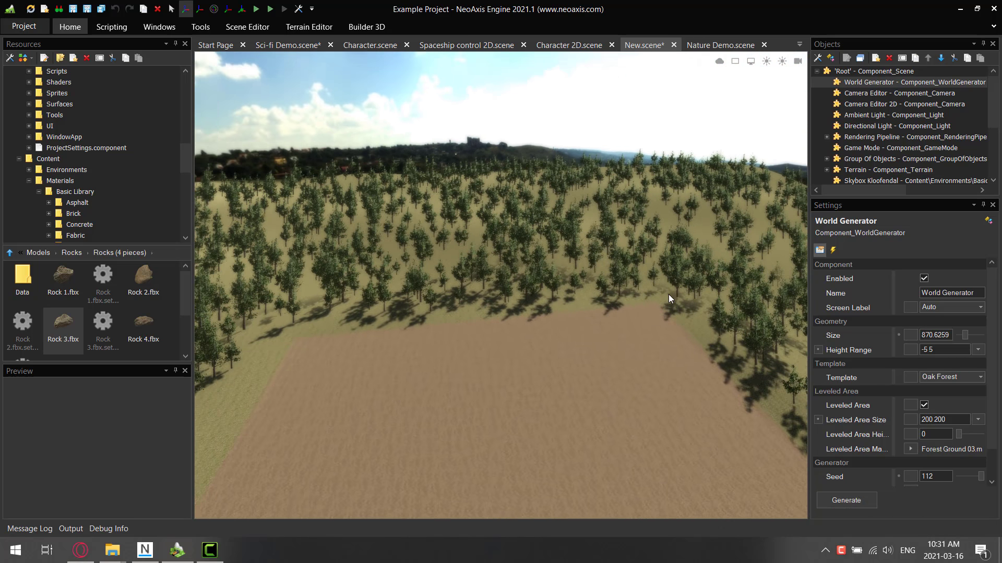
# - Browse the Basic Library materials, including Concrete, Marble and Metal, and preview a brushed aluminium material up close
pyautogui.moveTo(668, 295); pyautogui.dragTo(982, 469, button='right')
pyautogui.press('w')
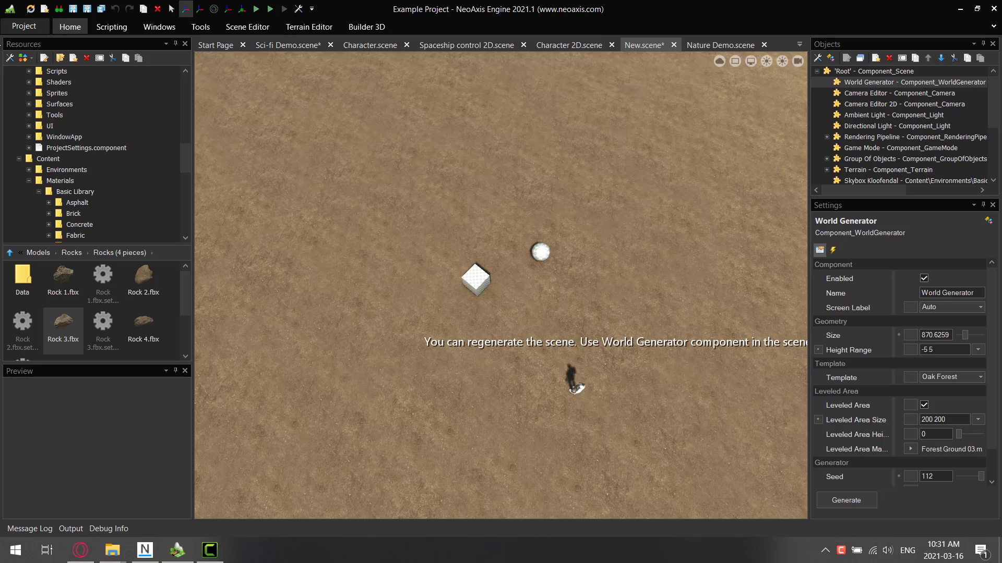
pyautogui.scroll(-1, 63, 215)
pyautogui.click(73, 191)
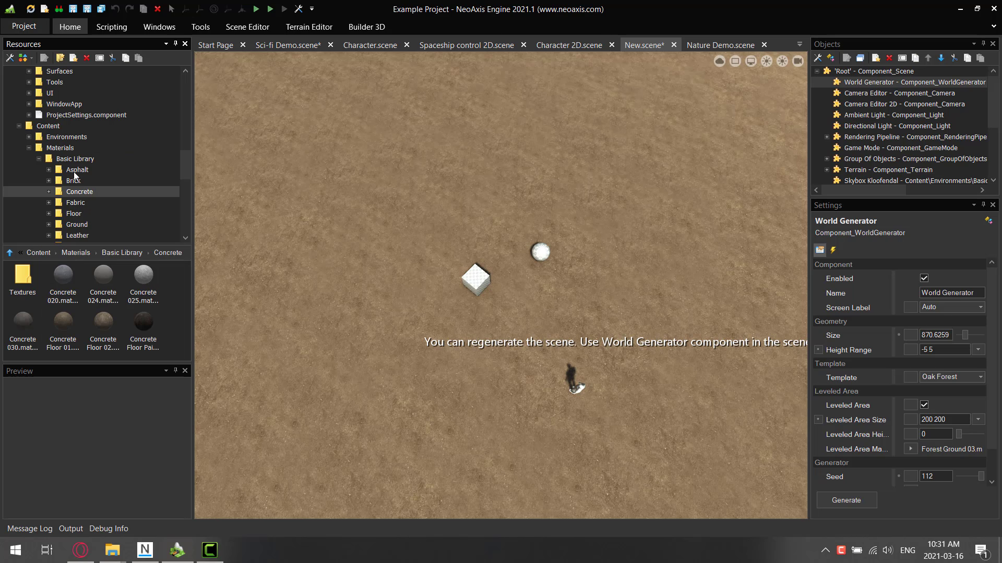
pyautogui.click(73, 171)
pyautogui.scroll(-2, 83, 187)
pyautogui.click(82, 182)
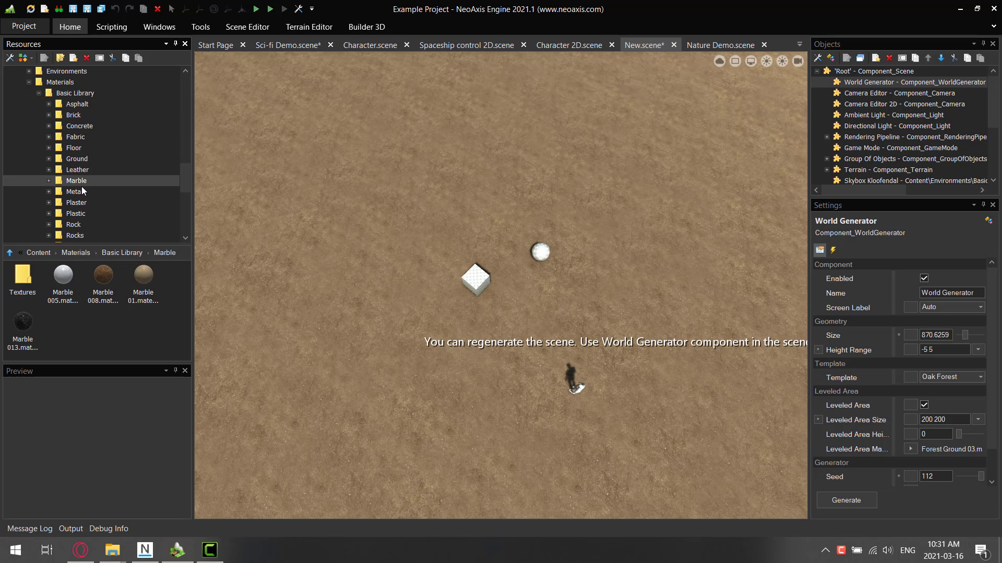
pyautogui.click(79, 191)
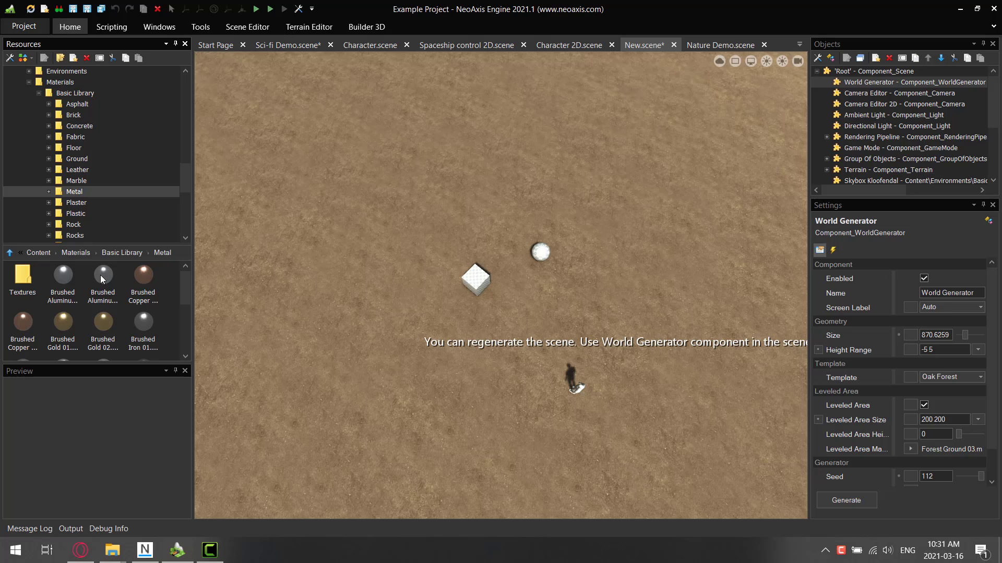
pyautogui.click(101, 276)
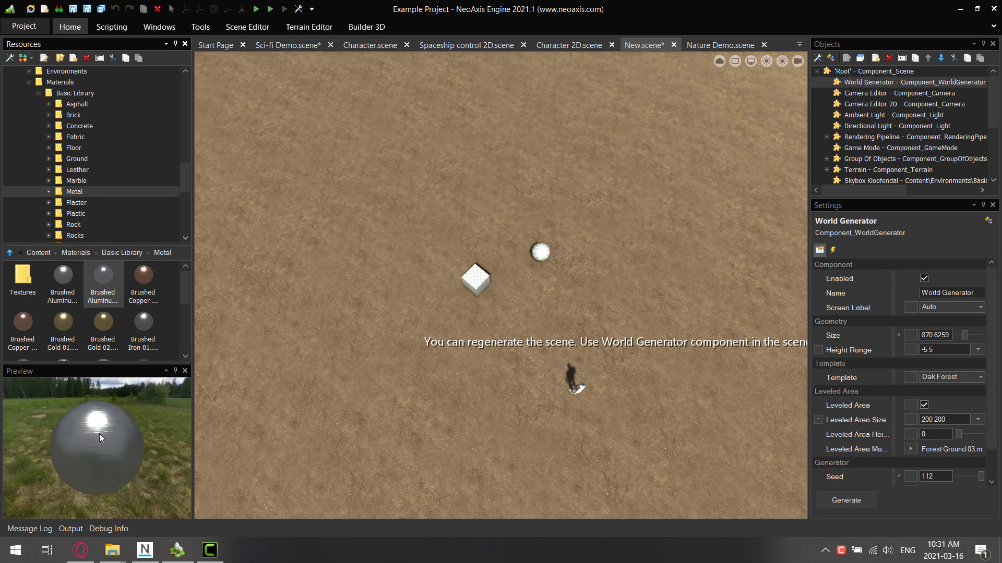
pyautogui.scroll(5, 99, 434)
pyautogui.scroll(-5, 115, 441)
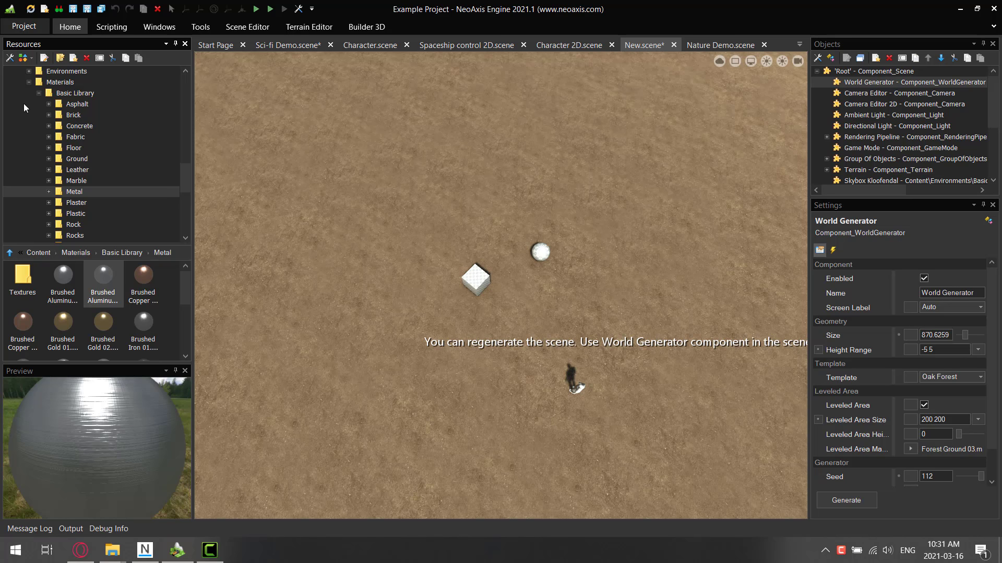
pyautogui.click(38, 93)
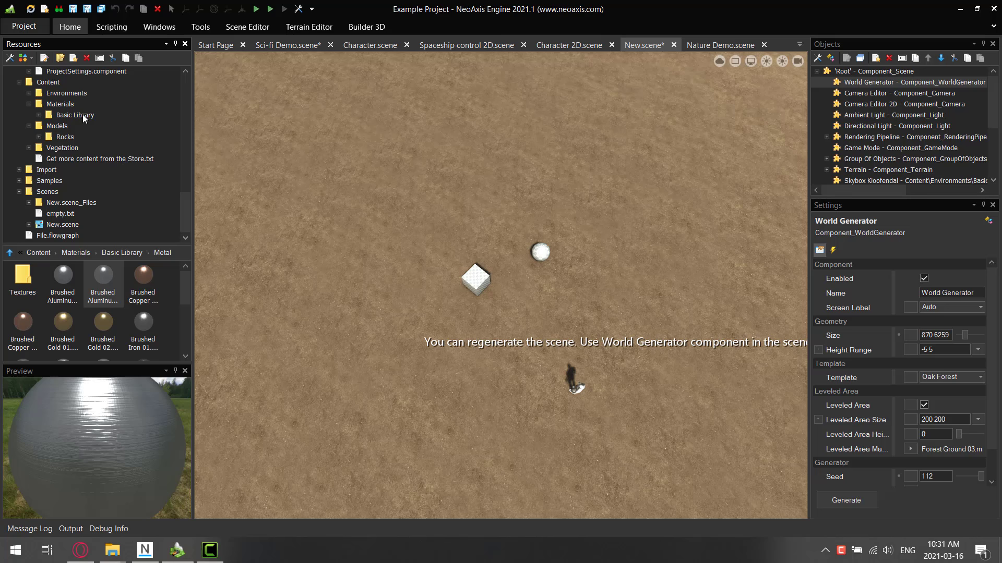
# - Place the Rock 1, Rock 2, Rock 3 and Rock 4 models on the ground around the box and sphere
pyautogui.click(39, 137)
pyautogui.click(86, 170)
pyautogui.moveTo(86, 170); pyautogui.dragTo(301, 197)
pyautogui.moveTo(86, 192); pyautogui.dragTo(423, 198)
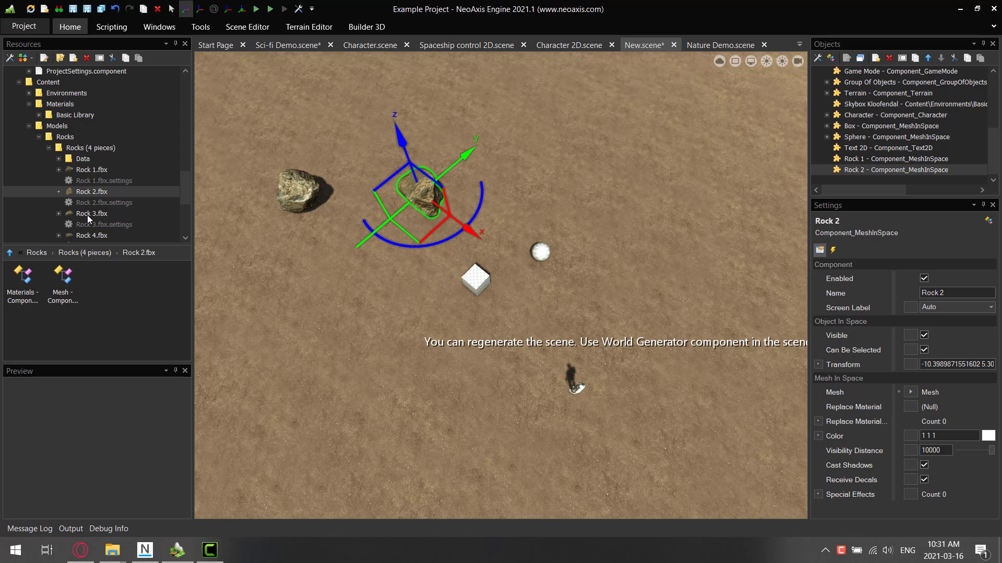
pyautogui.moveTo(92, 214); pyautogui.dragTo(555, 222)
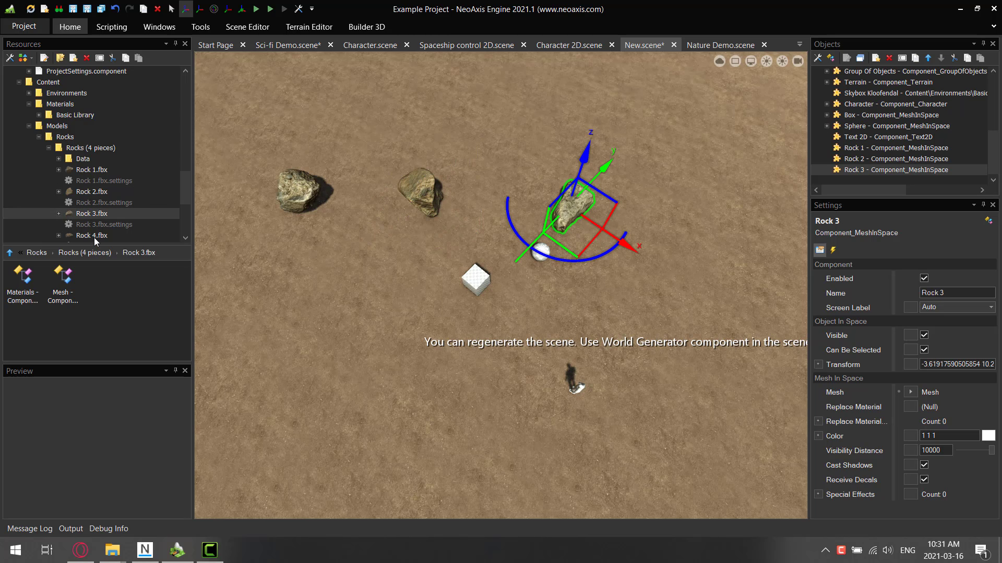
pyautogui.moveTo(93, 236); pyautogui.dragTo(660, 285)
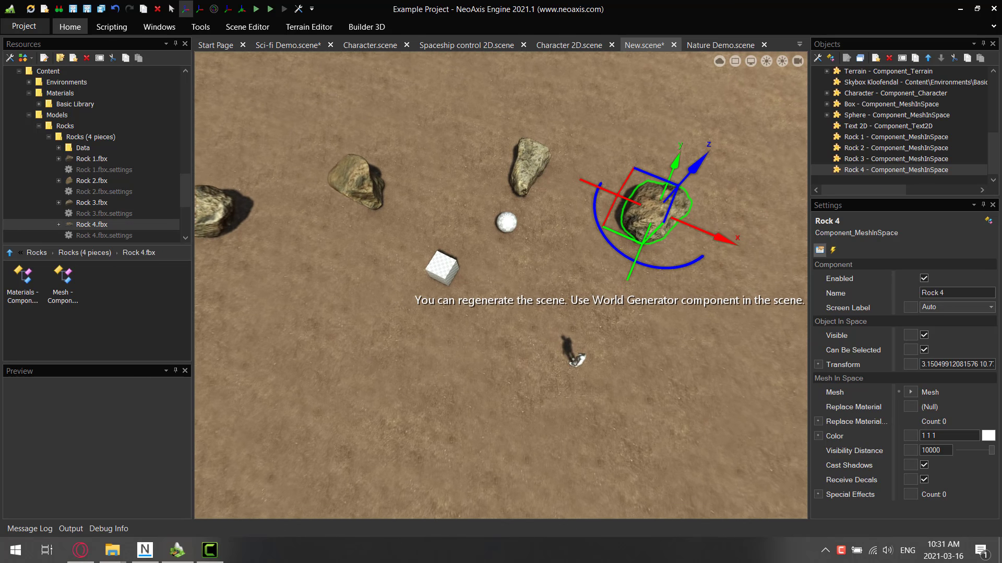
pyautogui.moveTo(660, 285); pyautogui.dragTo(590, 193, button='right')
pyautogui.moveTo(639, 323); pyautogui.dragTo(563, 323, button='right')
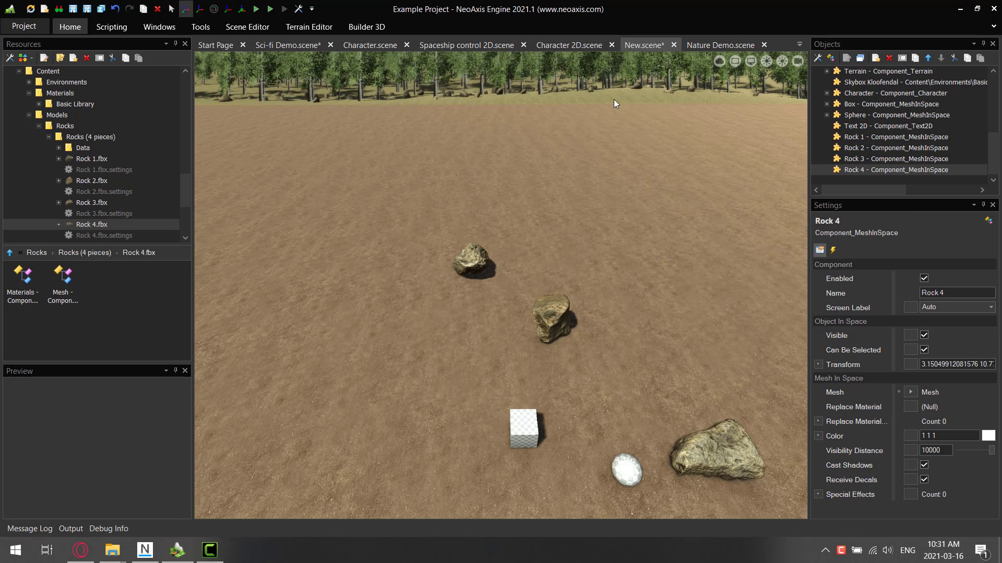
# - Browse the Environments content down to the Indoor folder of its Basic Library, and look at the scene's sky
pyautogui.click(48, 137)
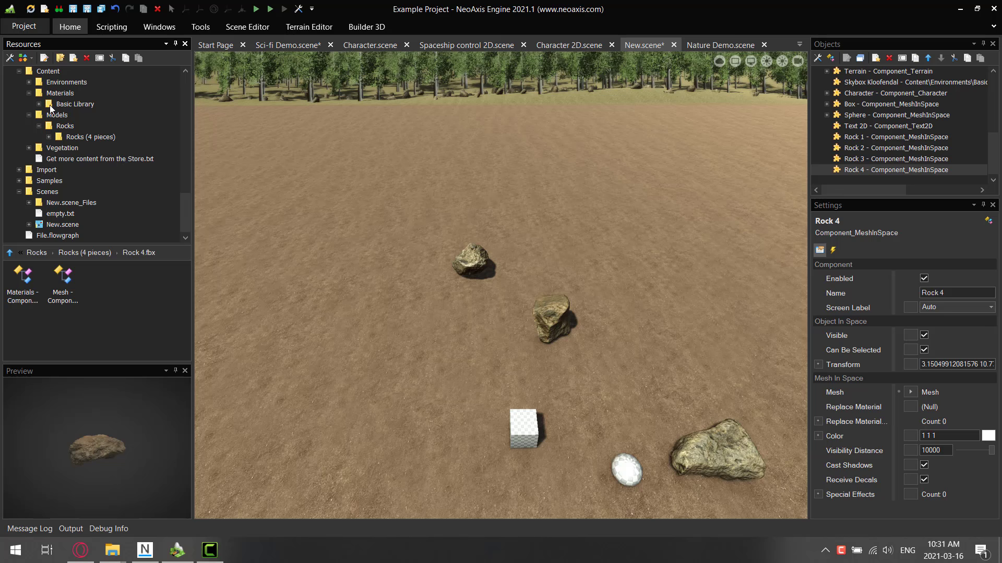
pyautogui.click(12, 81)
pyautogui.click(28, 82)
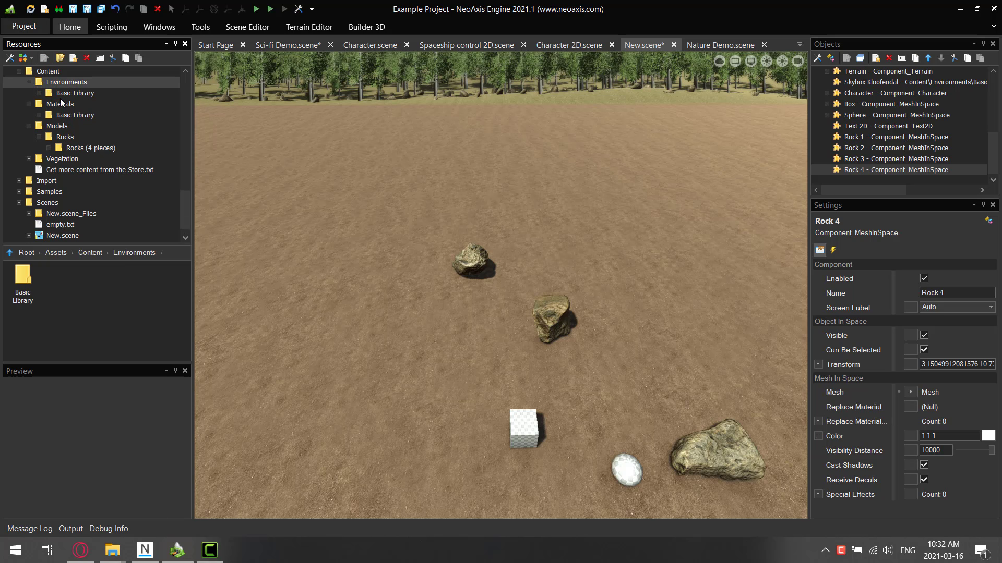
pyautogui.click(39, 93)
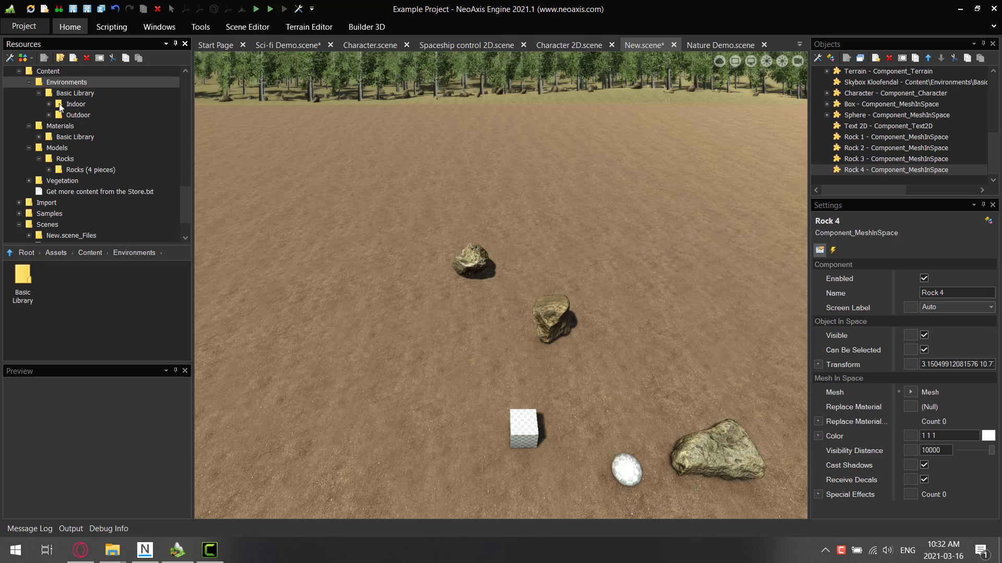
pyautogui.click(48, 104)
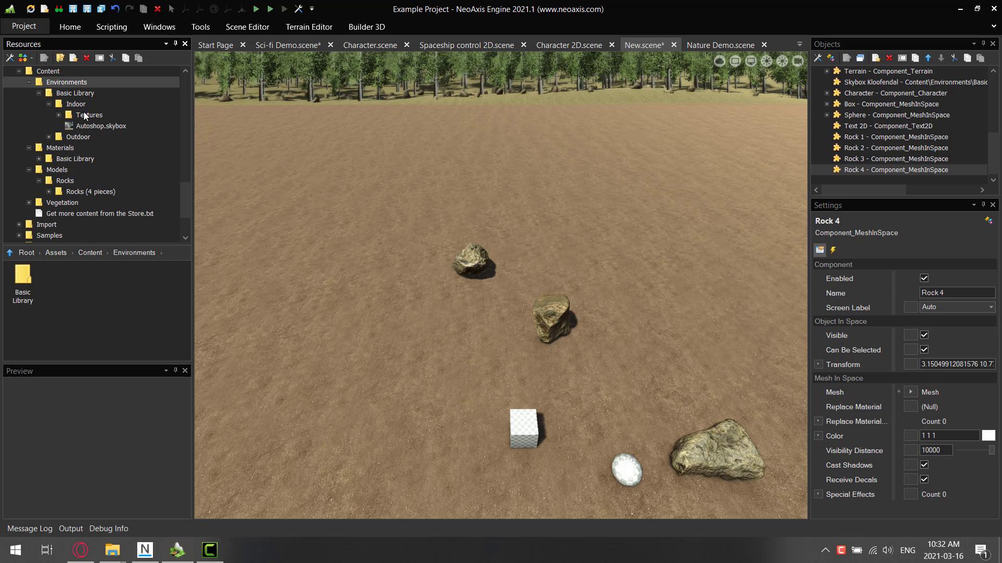
pyautogui.moveTo(471, 83); pyautogui.dragTo(553, 122, button='right')
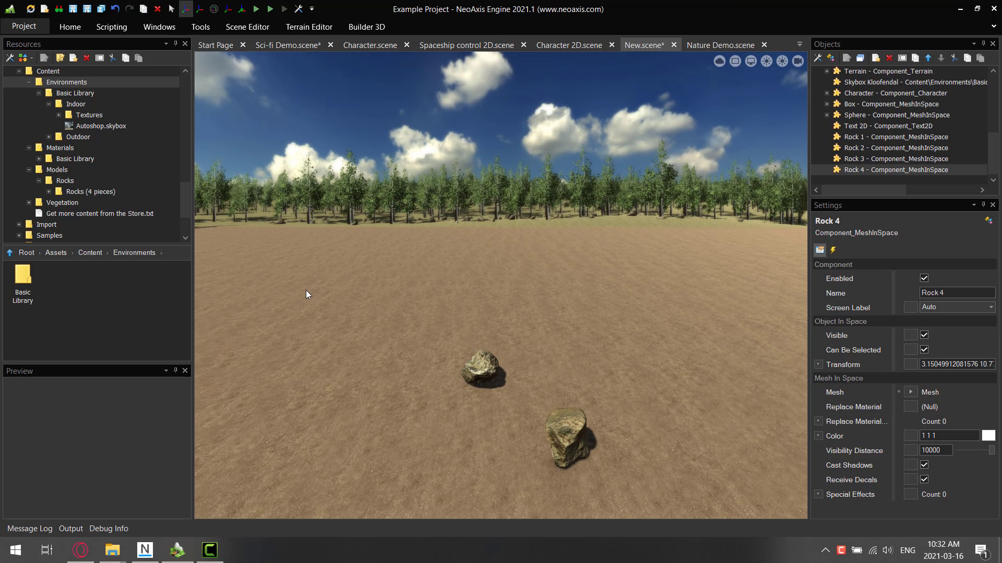
# - Review the available add-on packages with Basic Materials 2K selected, and close the package list
pyautogui.click(158, 27)
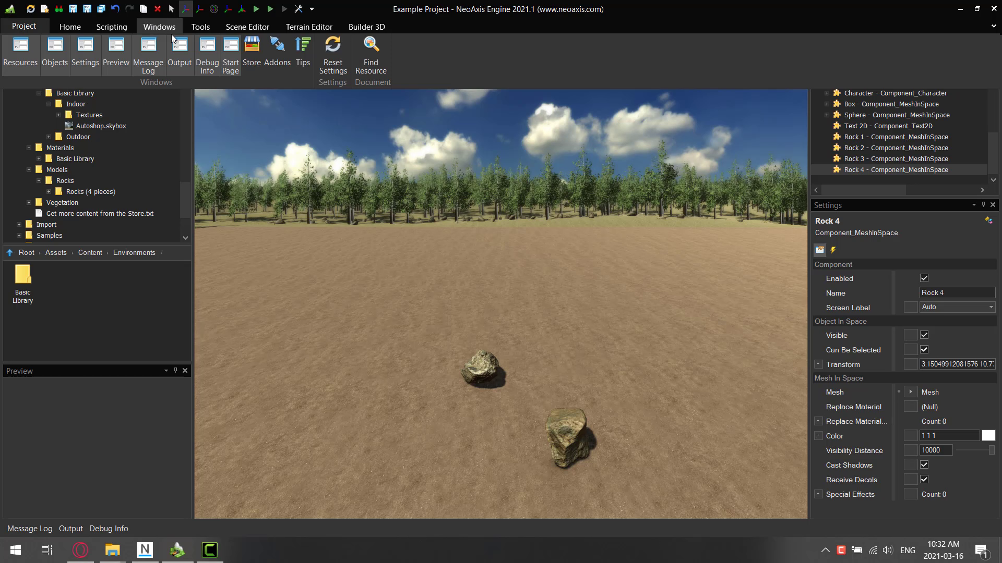
pyautogui.click(274, 50)
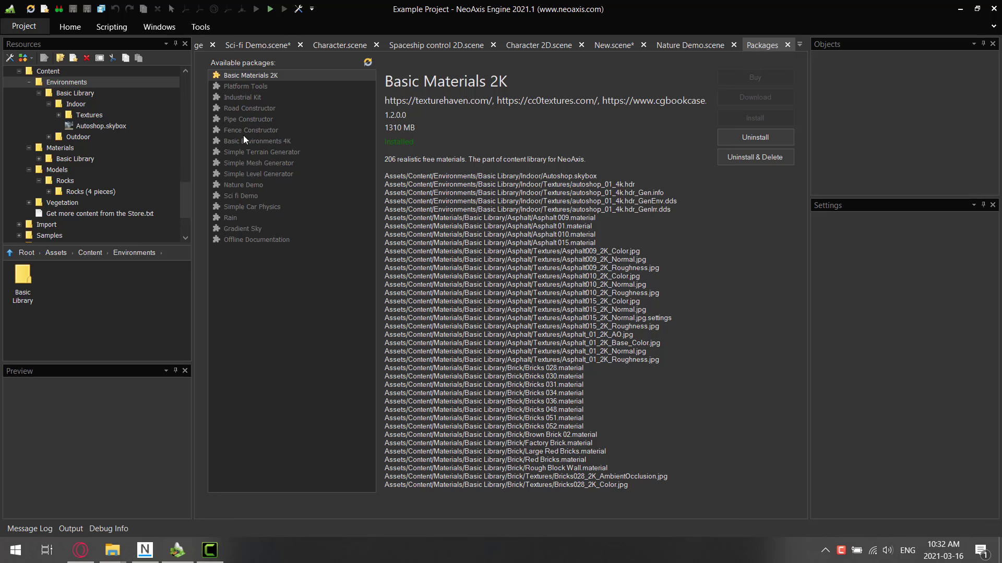
pyautogui.click(787, 45)
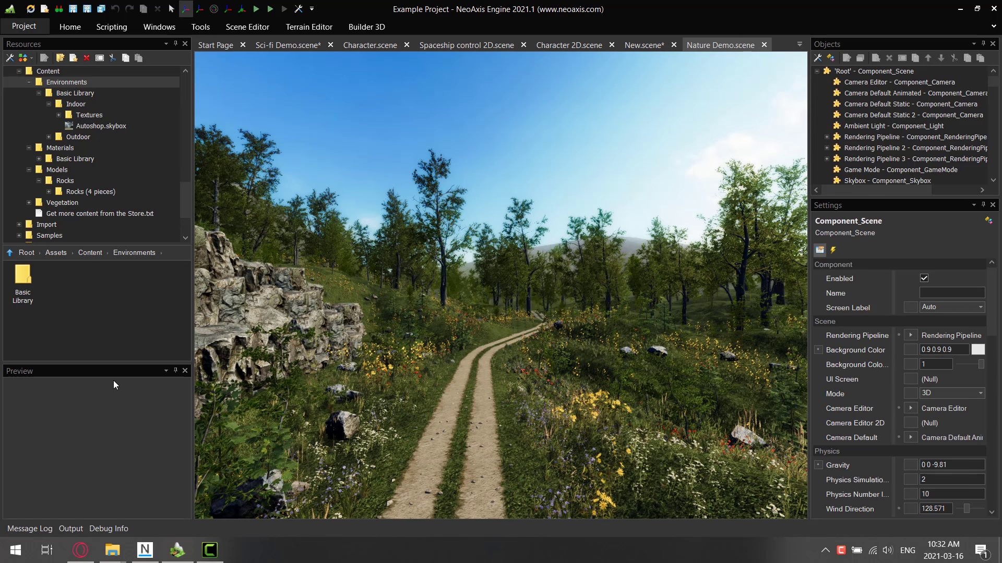
# - Switch to the Sci-fi Demo scene, and examine the Regulator Switch's script and event handler components in the Character 2D scene
pyautogui.click(286, 45)
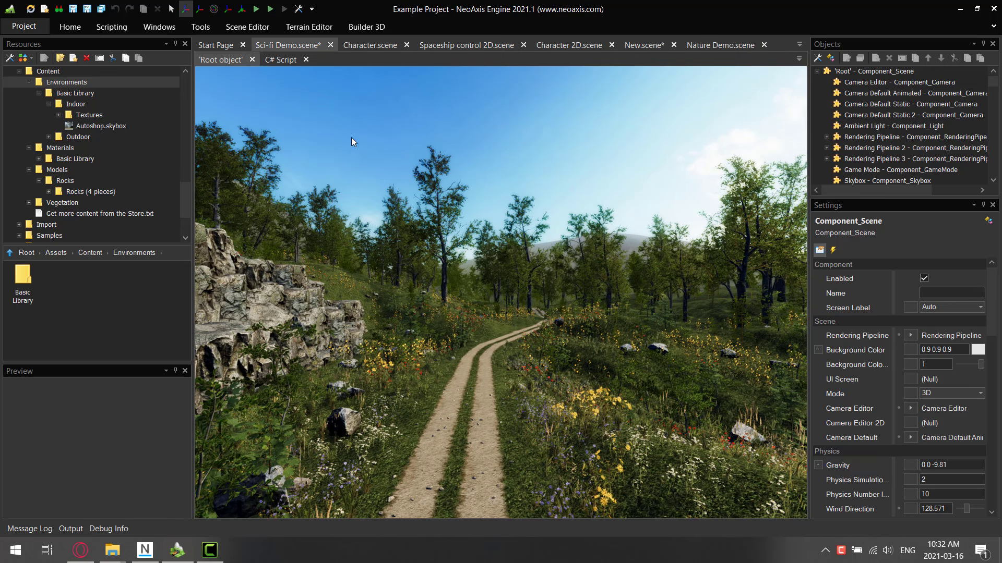
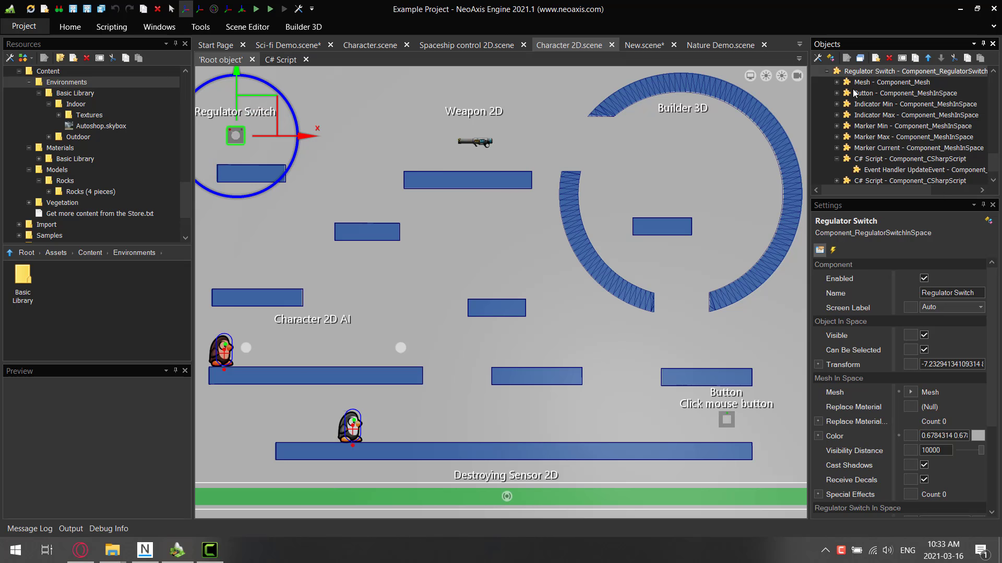
pyautogui.scroll(-1, 875, 161)
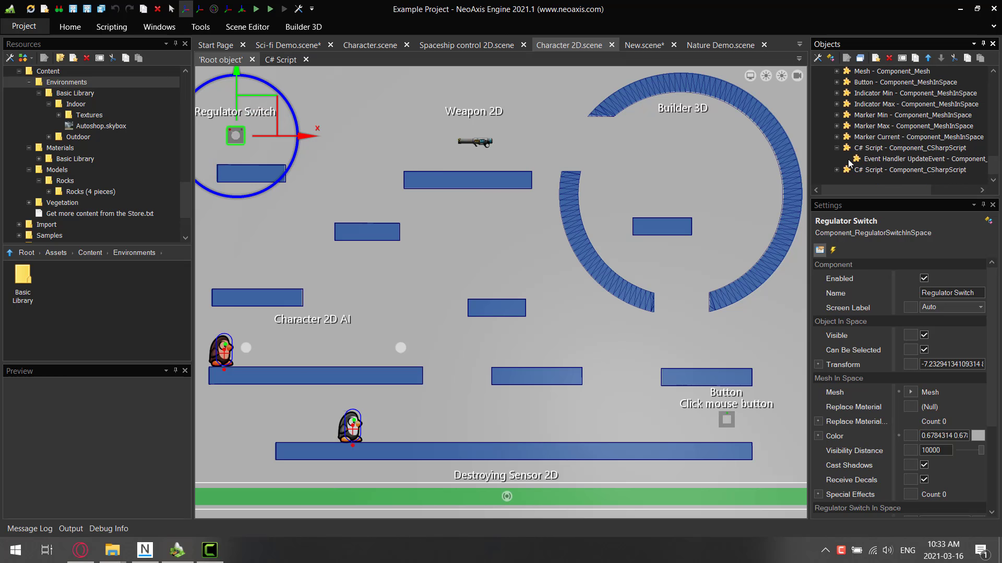
pyautogui.click(837, 169)
pyautogui.scroll(-1, 874, 173)
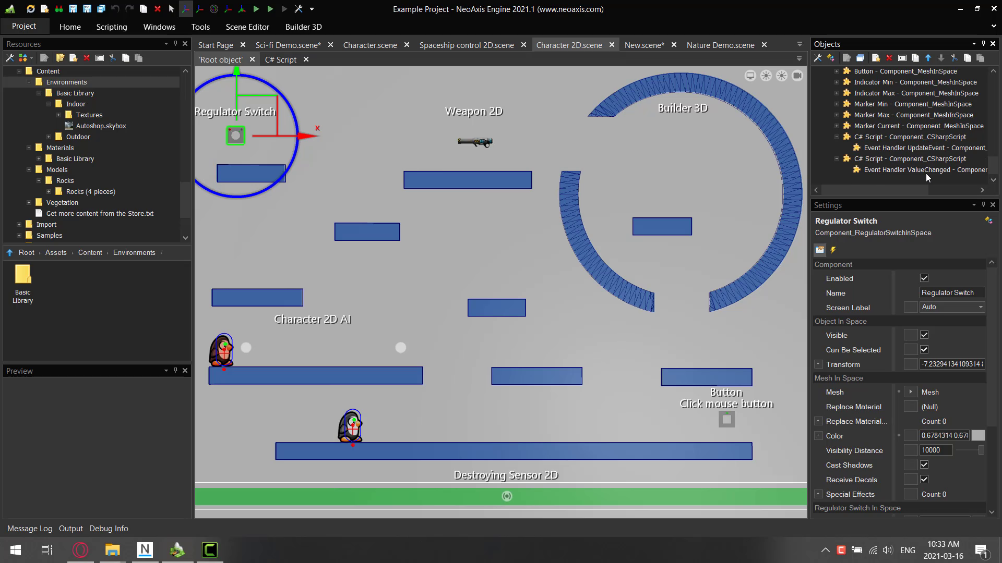
pyautogui.scroll(3, 908, 149)
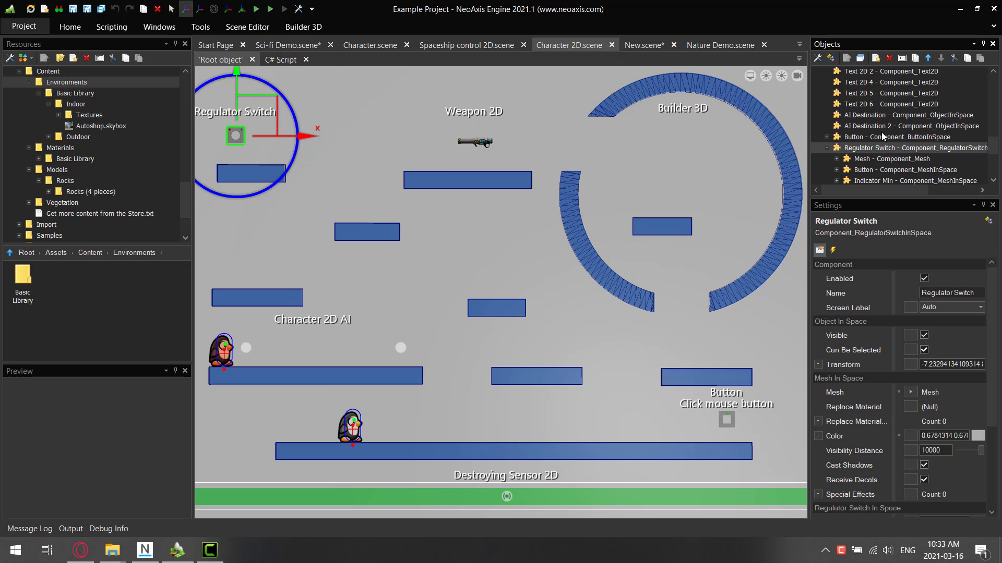
# - List the Regulator Switch's events and look through them down to Update Event
pyautogui.click(833, 251)
pyautogui.scroll(-2, 918, 292)
pyautogui.scroll(2, 939, 291)
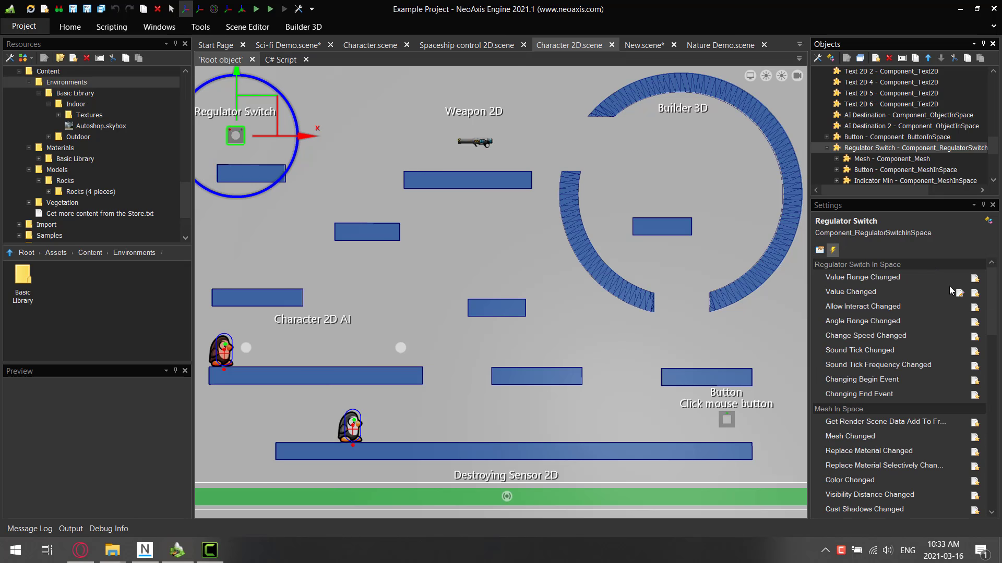
pyautogui.scroll(-15, 971, 418)
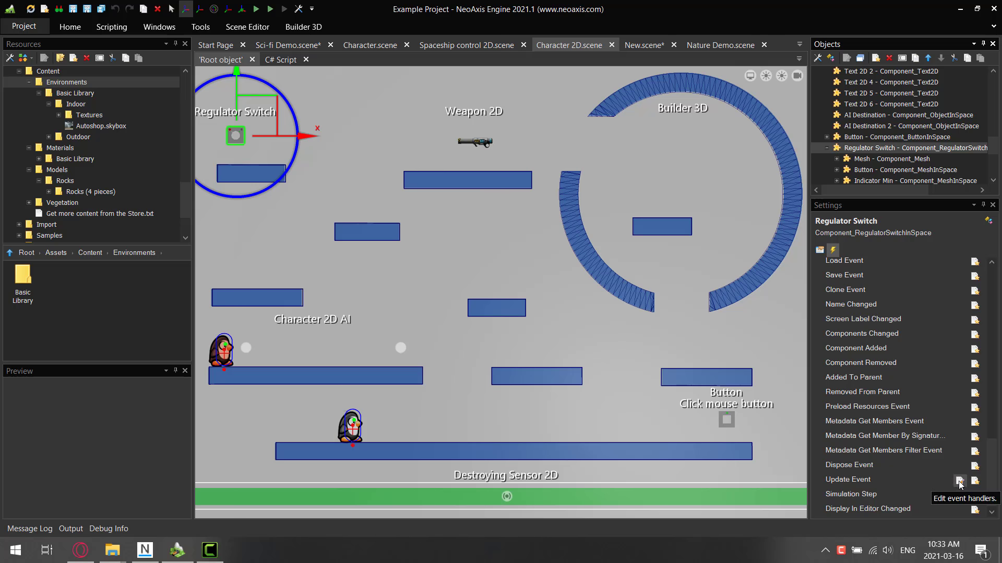
# - Go to the existing handler of the Update Event, and view its code and the Regulator Switch's opened C# script
pyautogui.click(959, 480)
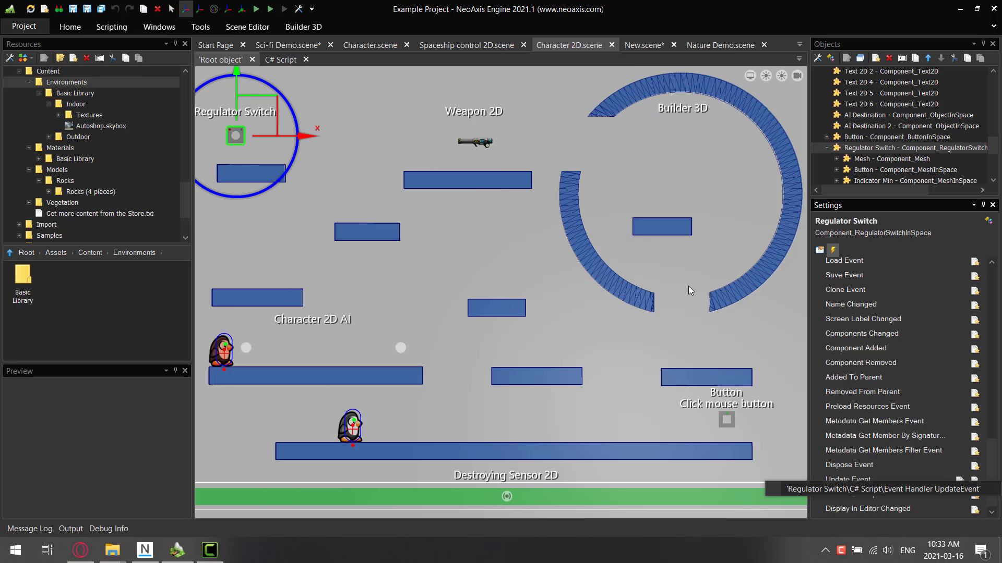
pyautogui.click(957, 489)
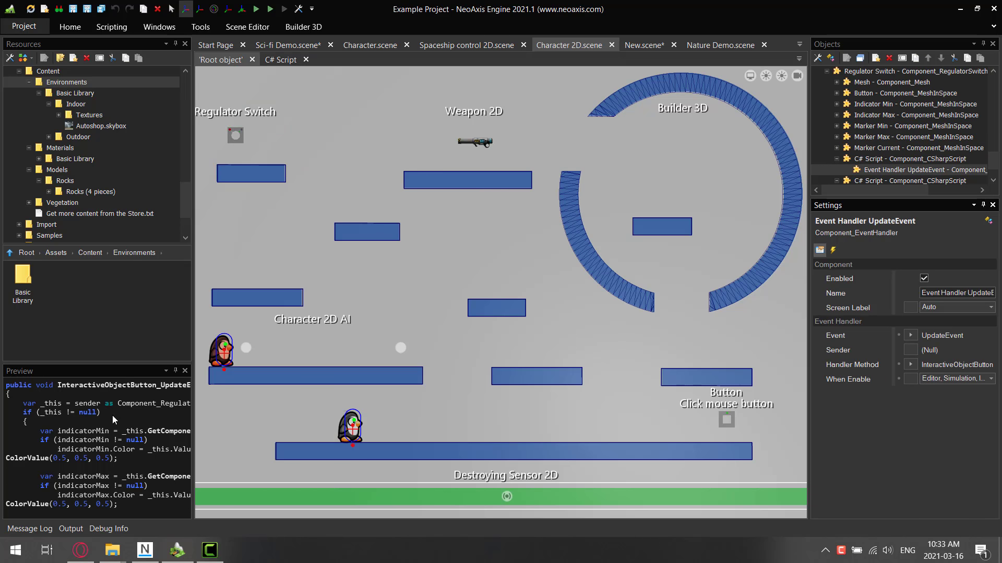
pyautogui.click(52, 431)
pyautogui.click(282, 60)
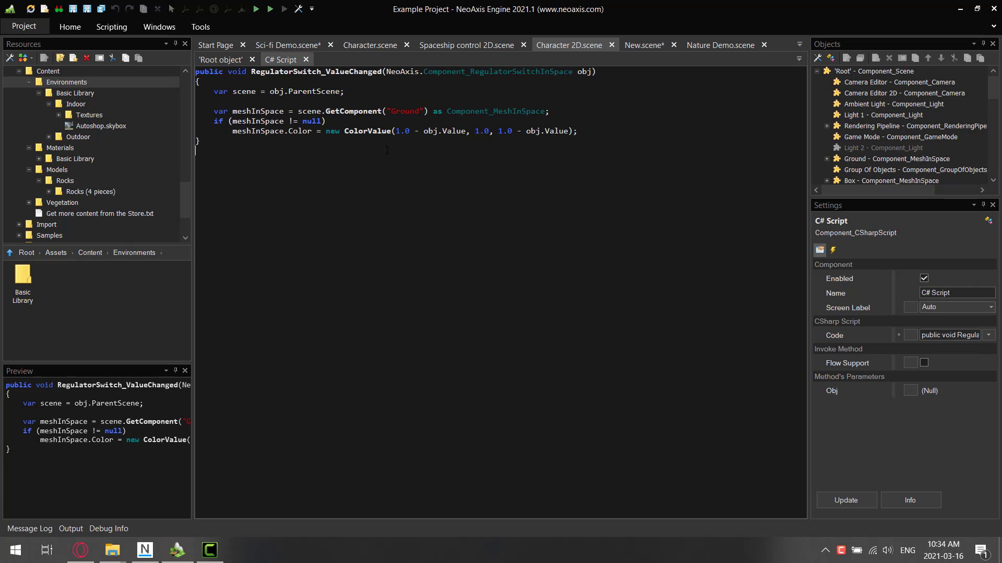
# - Show the Sci-fi Demo scene's root object and fly the camera up to the glowing ring portal
pyautogui.click(293, 47)
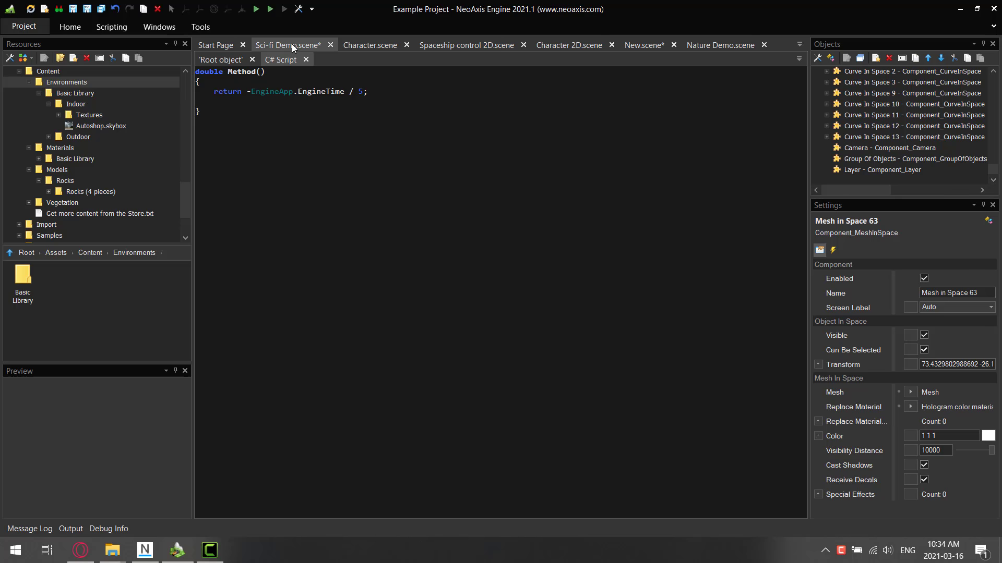
pyautogui.click(218, 58)
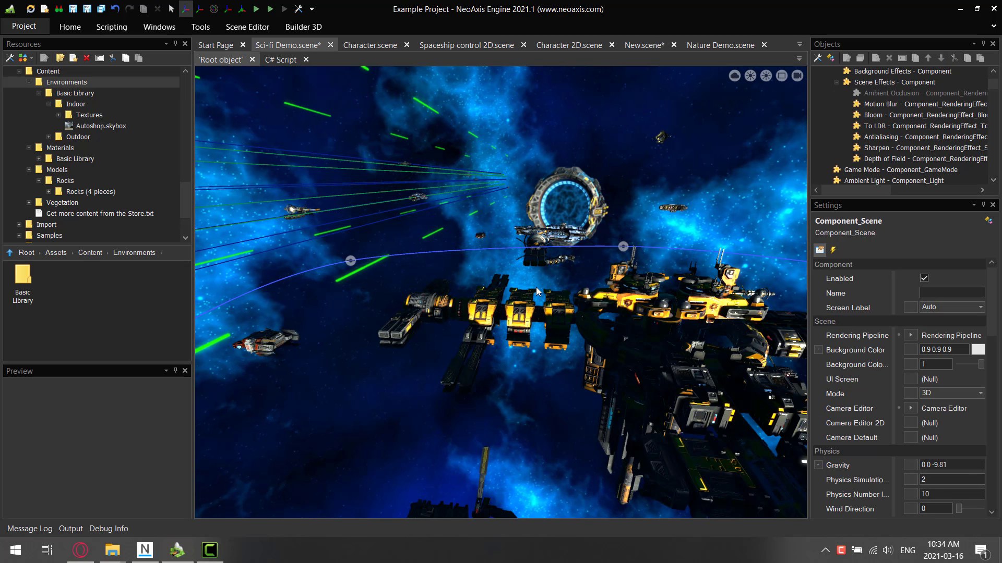
pyautogui.moveTo(536, 287); pyautogui.dragTo(689, 224, button='right')
pyautogui.press('w')
pyautogui.press('w')
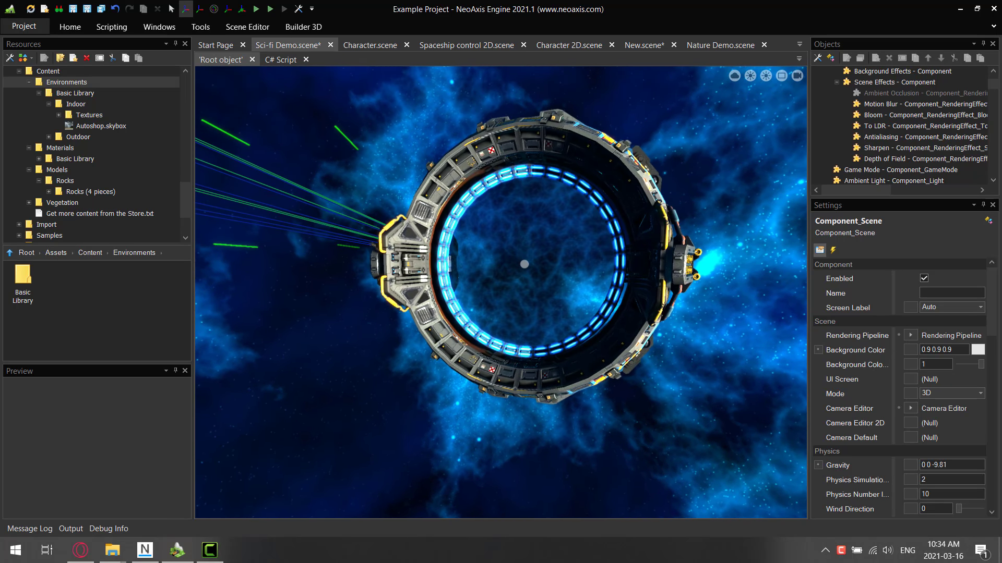
# - Collapse the scene's Rendering Pipeline and review the new object types available for the root, including Primitives, without adding any
pyautogui.scroll(1, 867, 120)
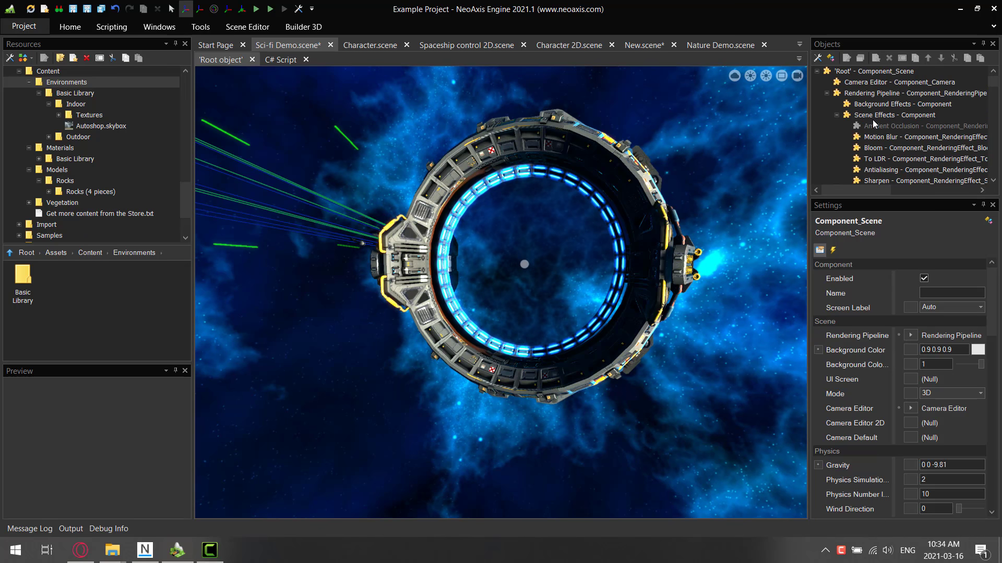
pyautogui.click(826, 93)
pyautogui.rightClick(859, 71)
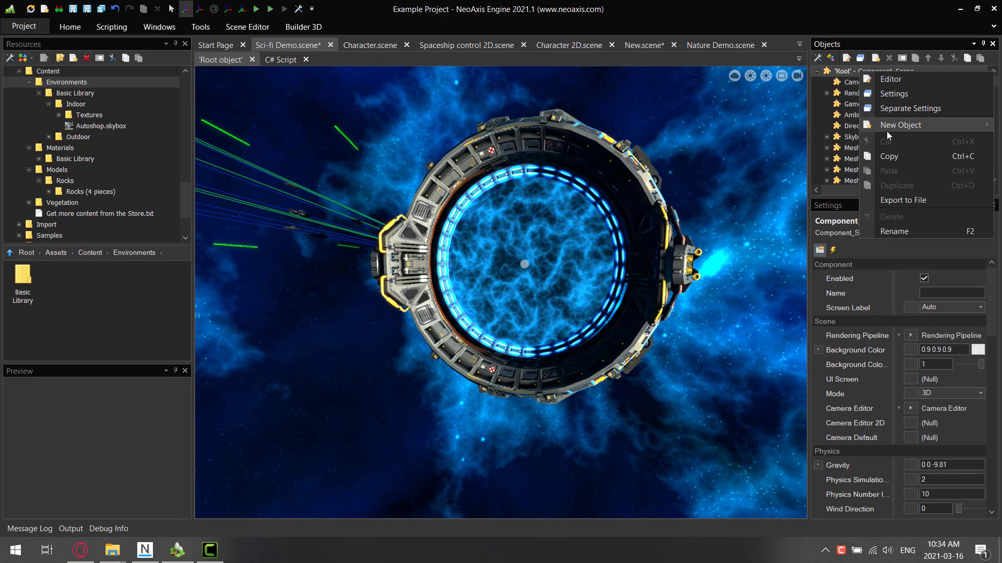
pyautogui.moveTo(894, 123)
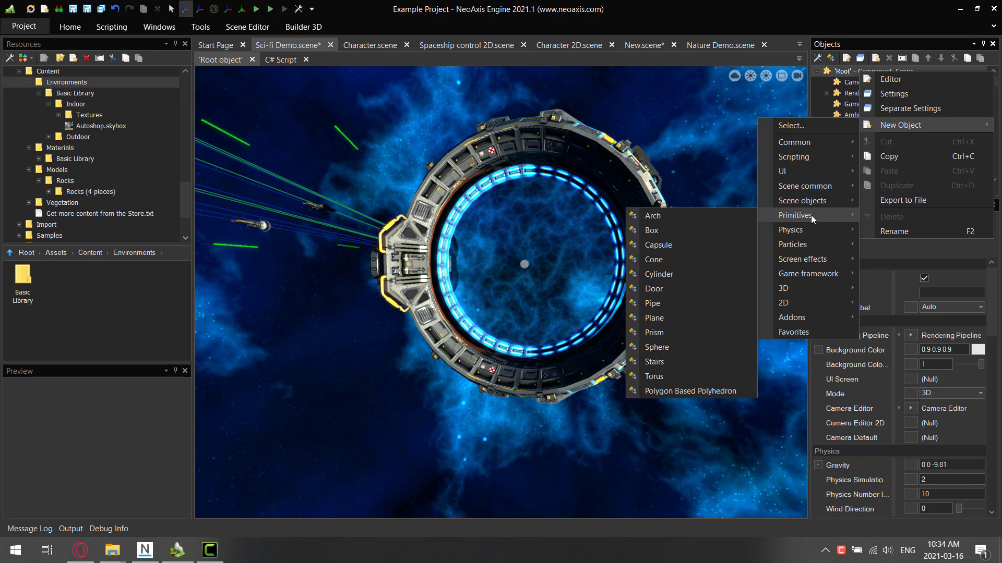
pyautogui.moveTo(802, 230)
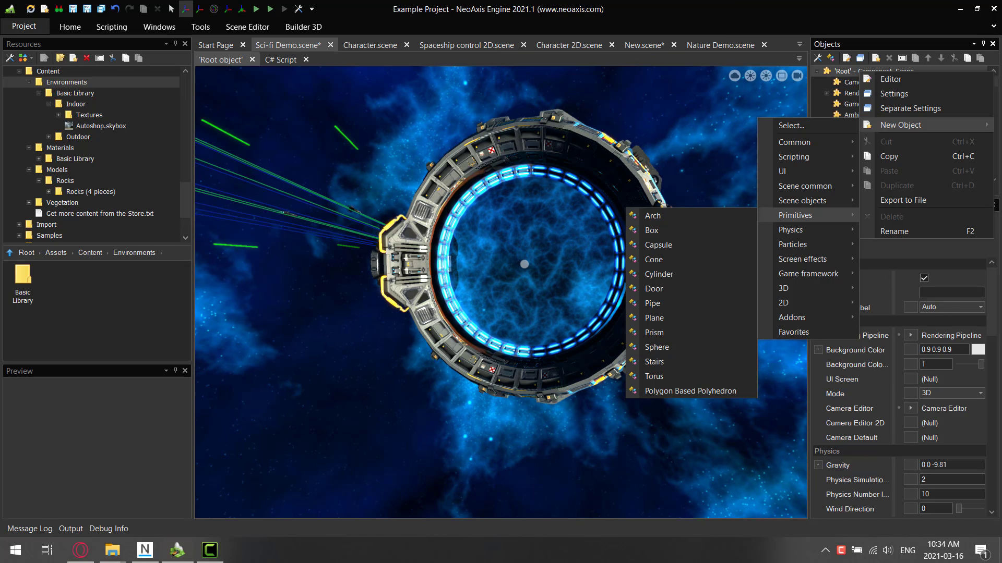
pyautogui.click(658, 5)
# - Look through the Builder 3D and Scene Editor tools, and keep the Home tools permanently expanded above the scene
pyautogui.click(303, 27)
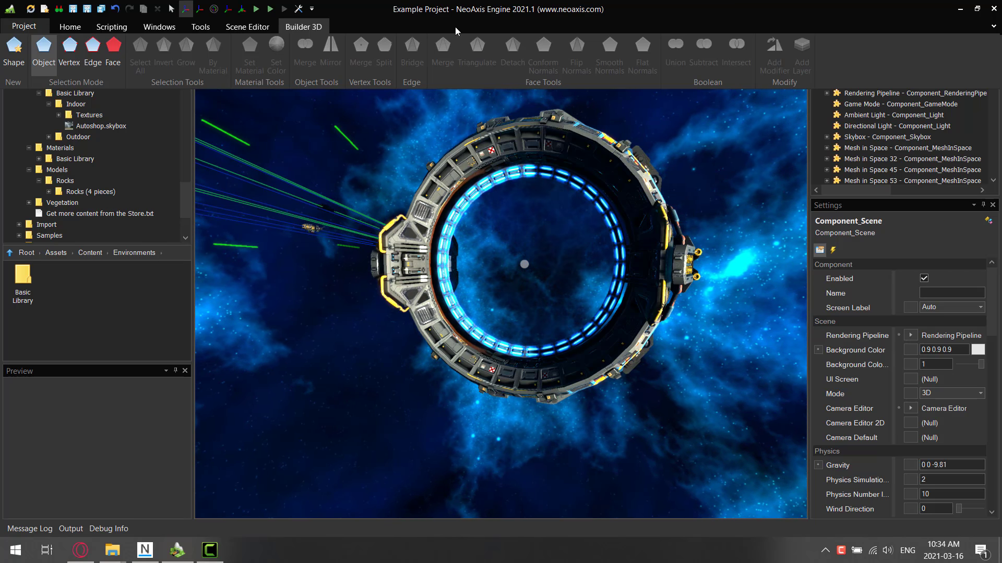
pyautogui.click(255, 25)
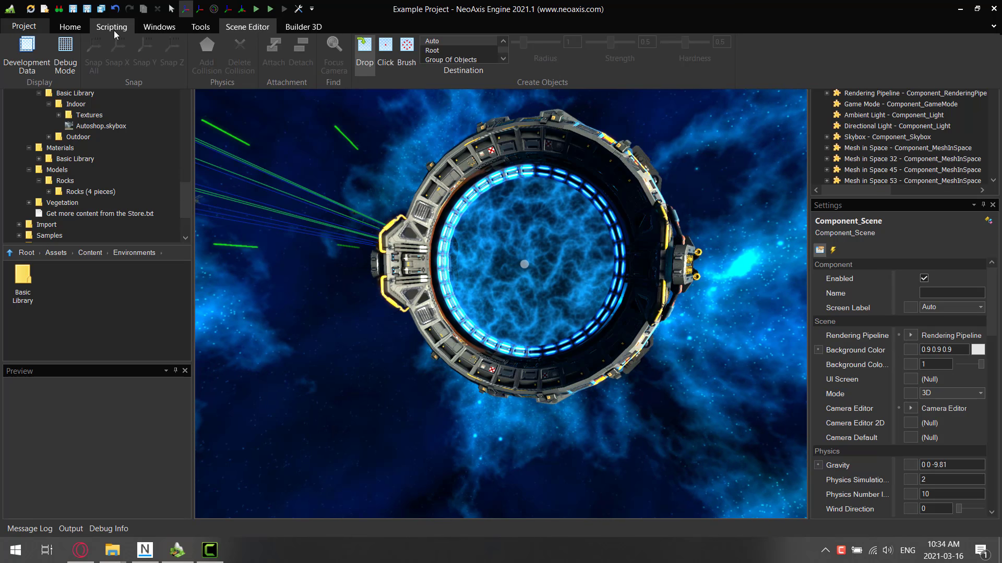
pyautogui.click(70, 27)
pyautogui.click(993, 26)
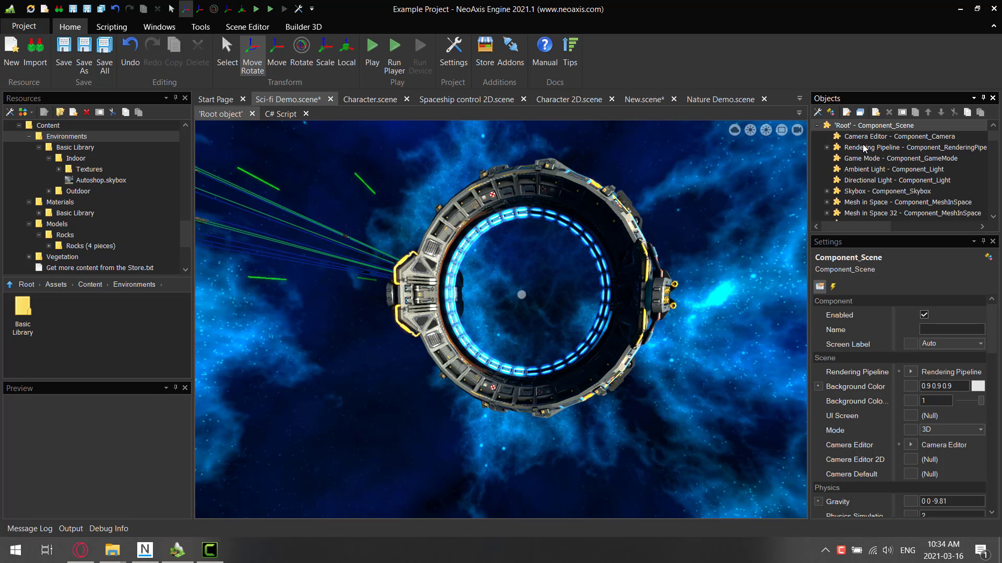
# - Add a Pixelate screen effect to the Scene Effects of the Sci-fi Demo's Rendering Pipeline, with intensity set to 1
pyautogui.click(847, 148)
pyautogui.click(827, 148)
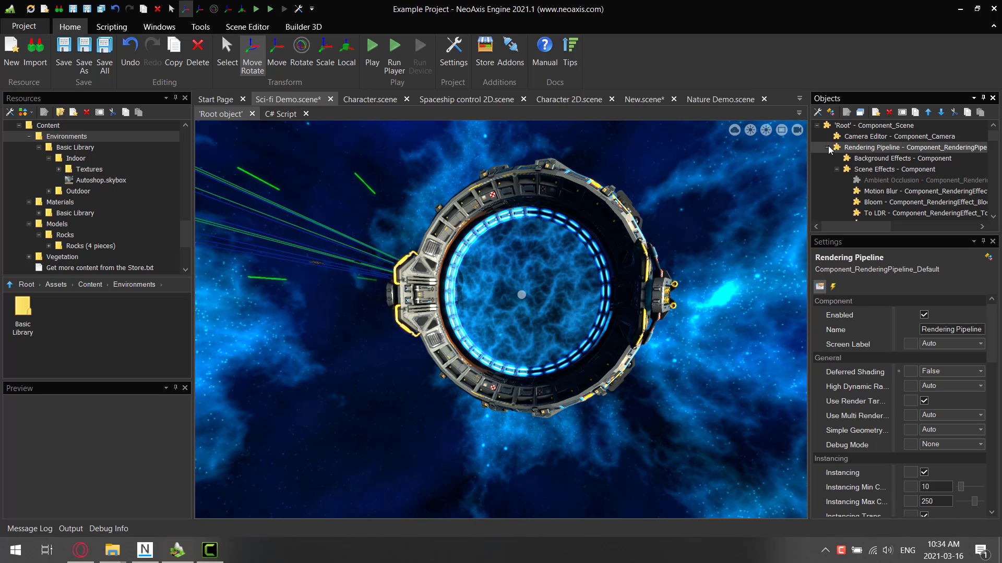
pyautogui.click(869, 170)
pyautogui.scroll(-2, 892, 182)
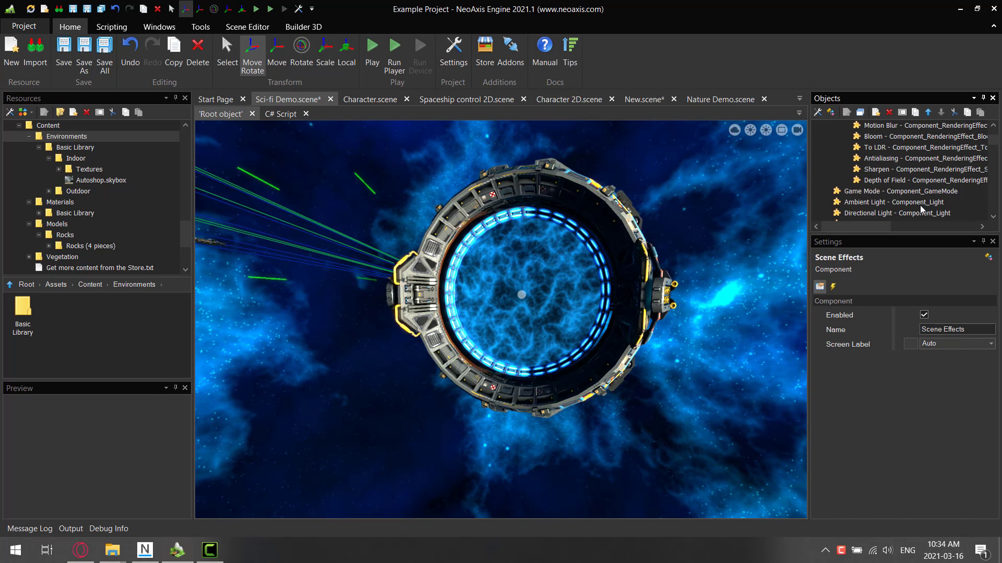
pyautogui.rightClick(885, 145)
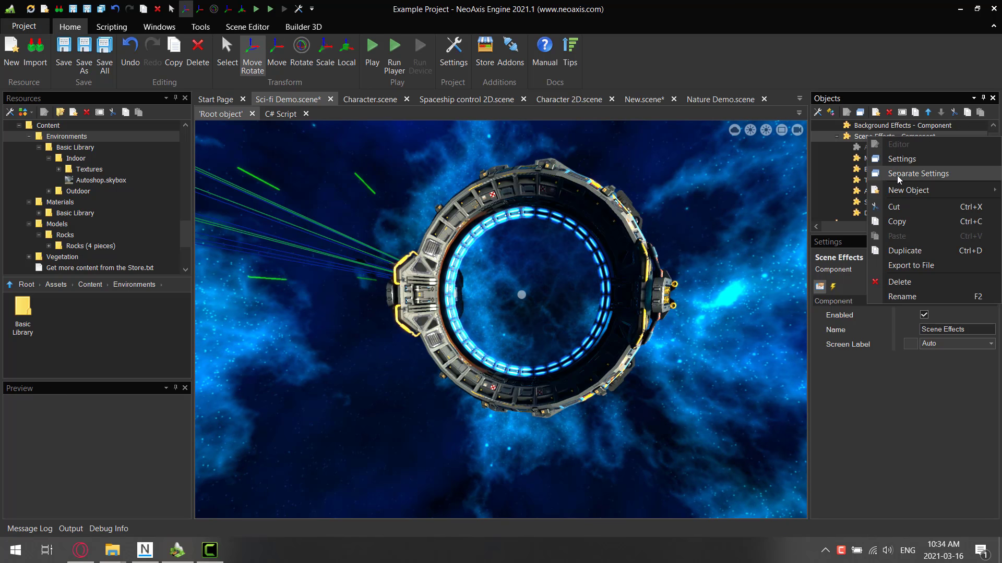
pyautogui.moveTo(907, 191)
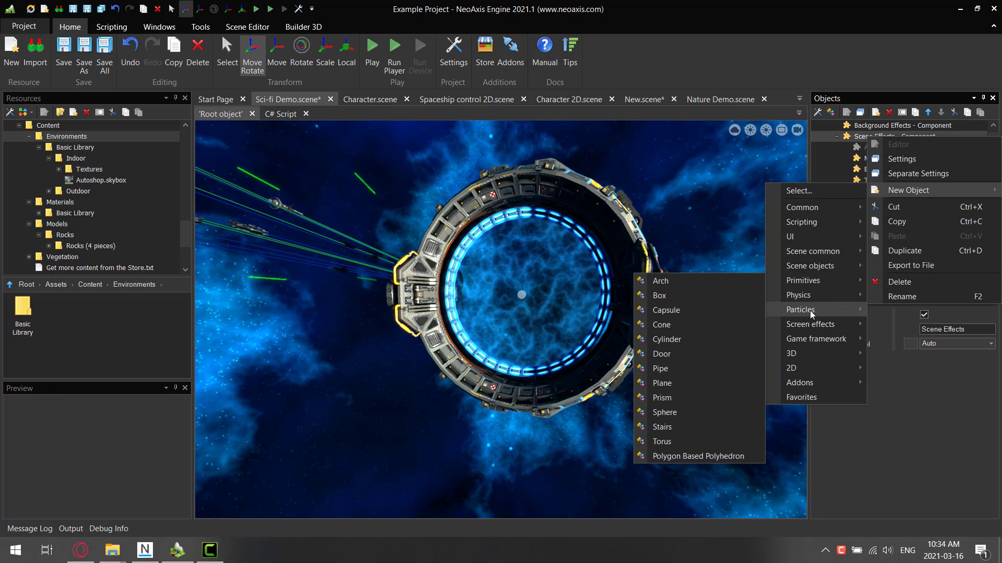
pyautogui.moveTo(807, 326)
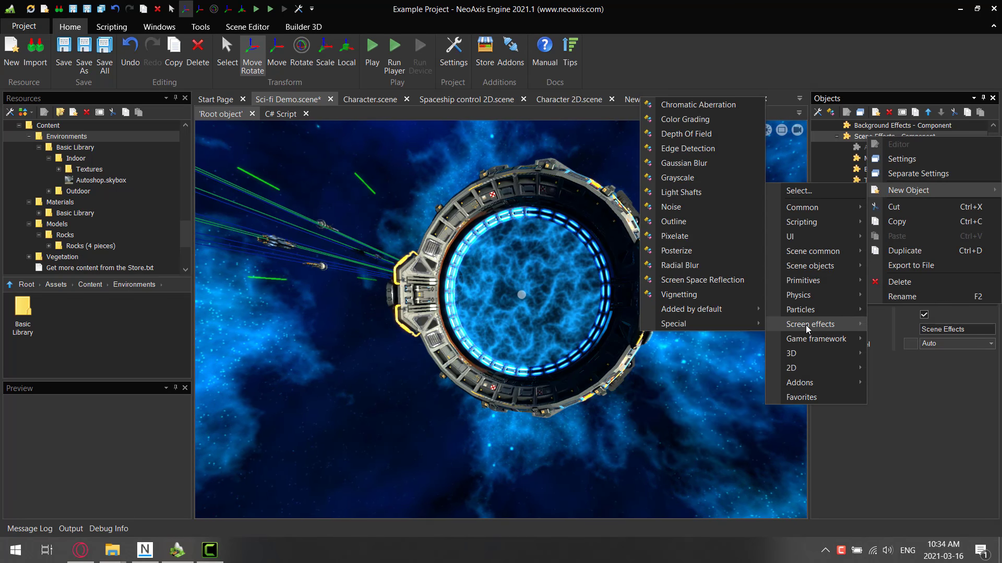
pyautogui.click(692, 241)
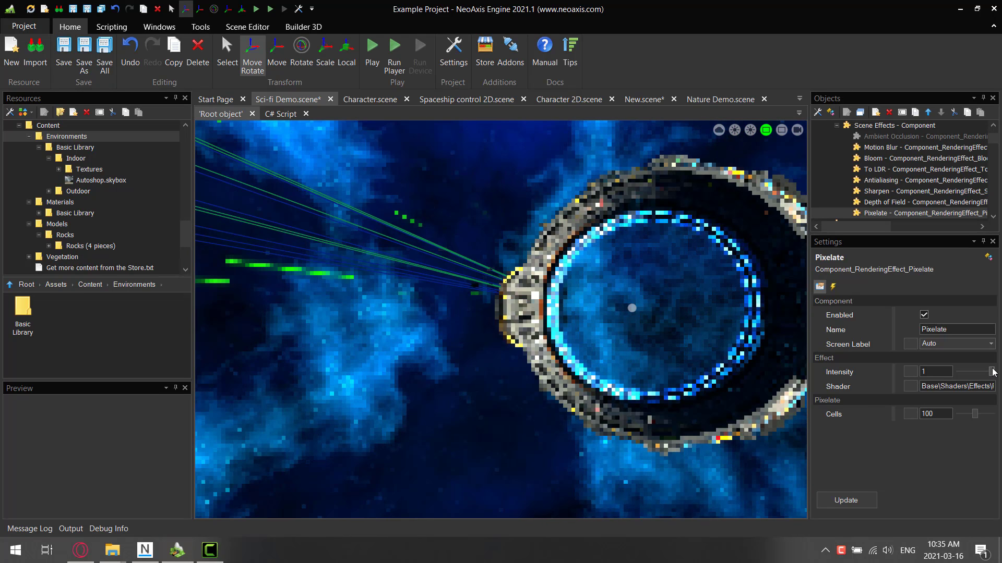
pyautogui.moveTo(991, 371)
pyautogui.mouseDown()
pyautogui.moveTo(938, 376)
pyautogui.moveTo(992, 371)
pyautogui.mouseUp()
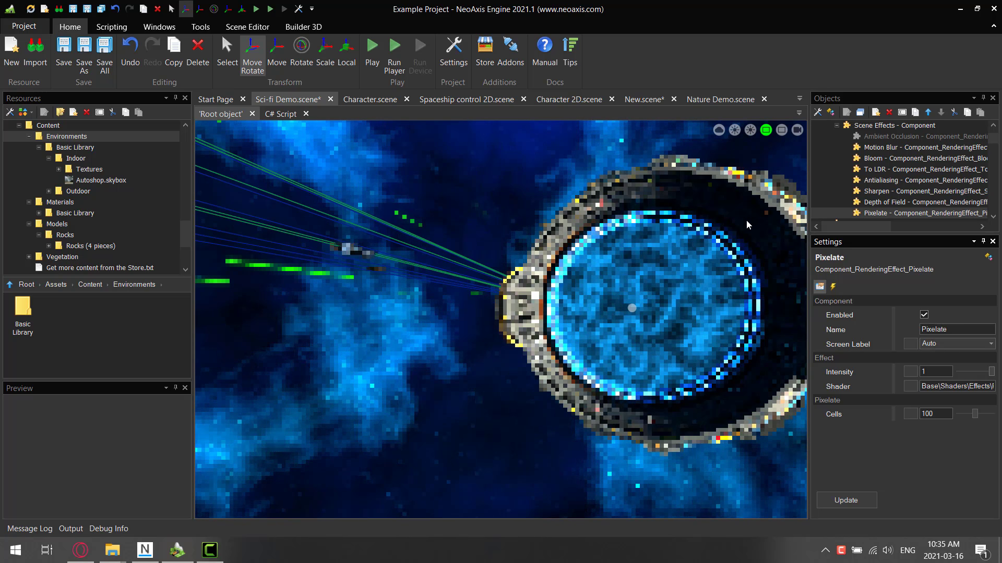
# - Activate the terrain Raise tool in New.scene for shaping the ground around the rocks
pyautogui.click(645, 101)
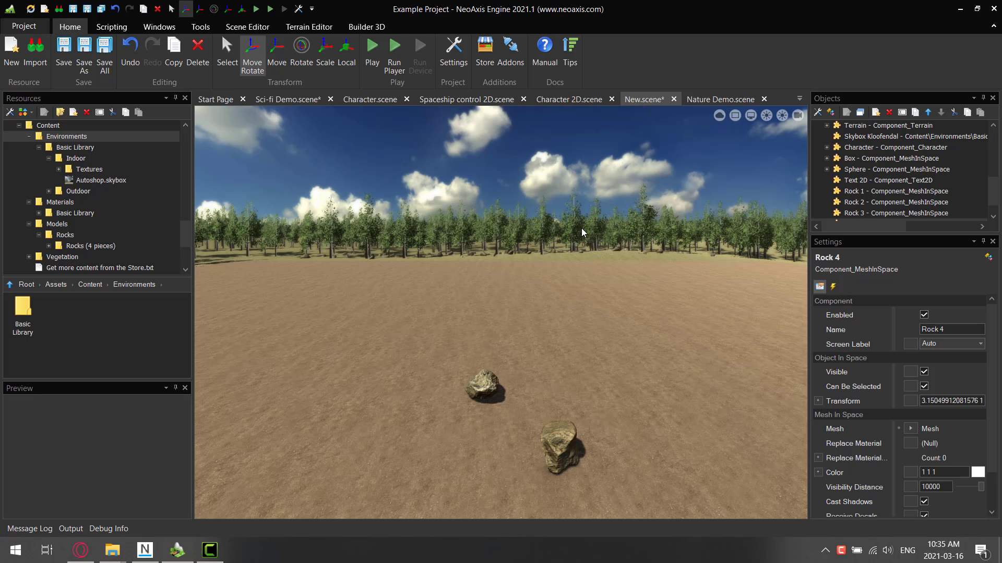
pyautogui.click(306, 28)
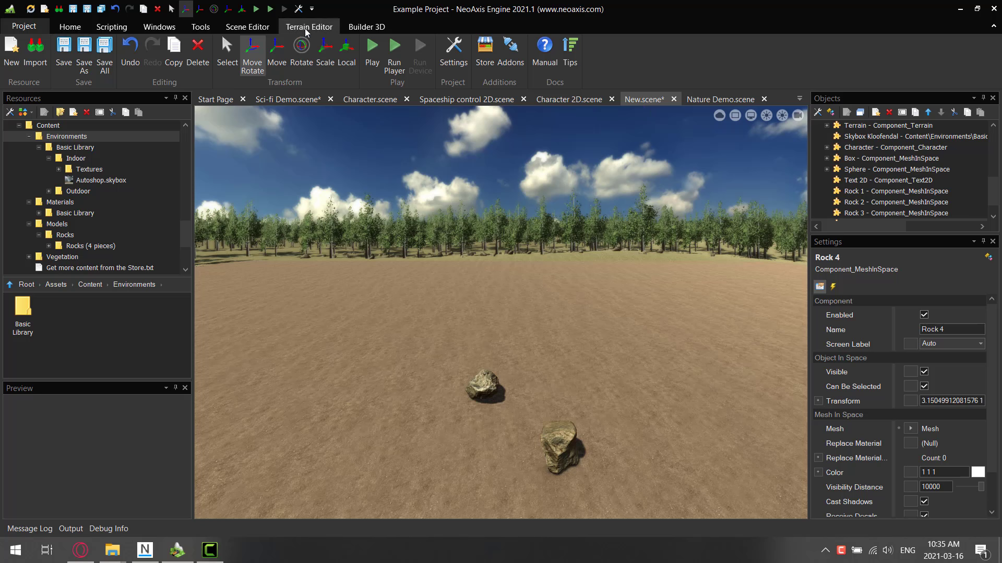
pyautogui.click(12, 52)
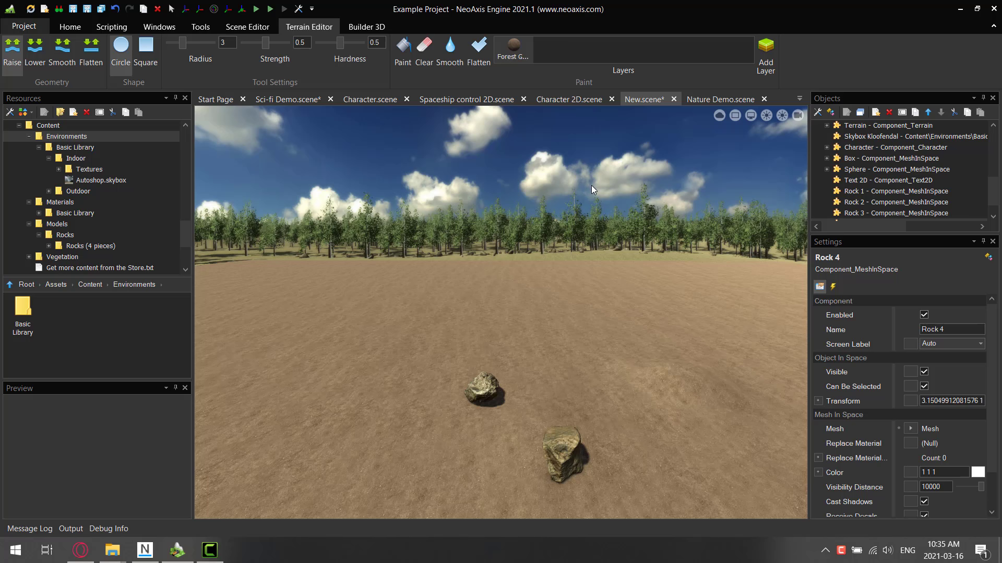
# - Open the Spaceship control 2D scene and view its input processing script and its root object
pyautogui.click(571, 98)
pyautogui.click(467, 99)
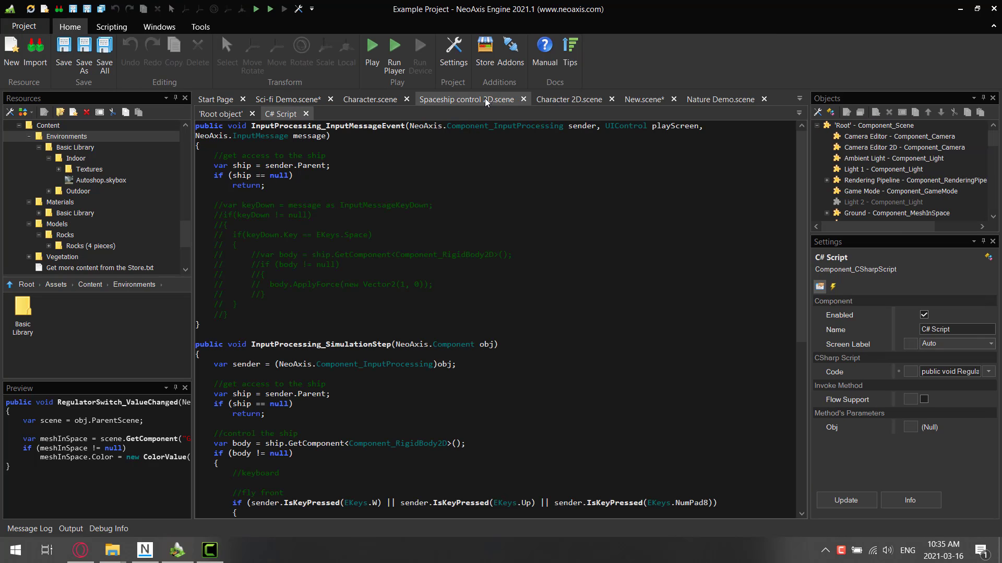
pyautogui.click(221, 116)
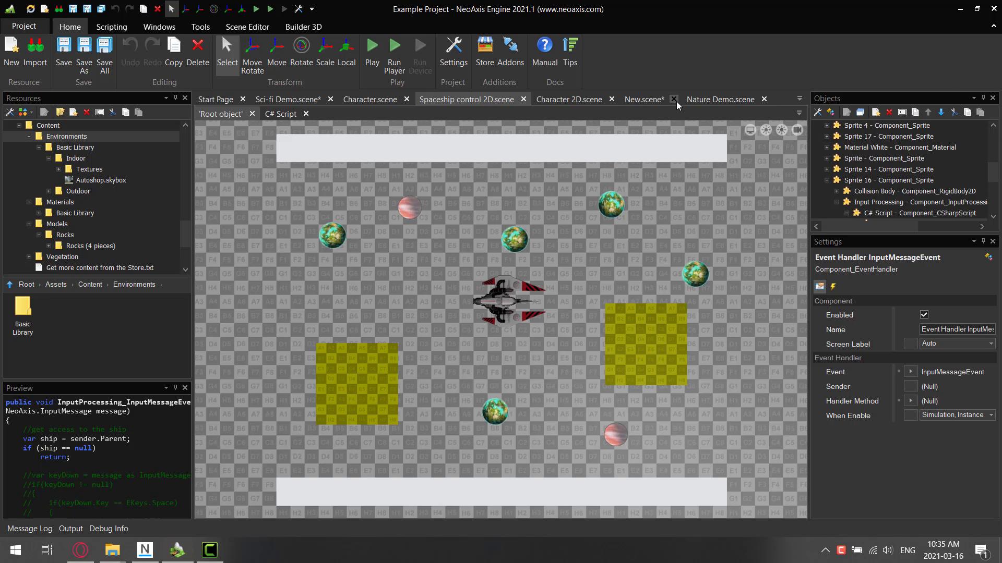
# - Return to New.scene, select the World Generator to show its settings, and switch from terrain raising to Move Rotate
pyautogui.click(644, 99)
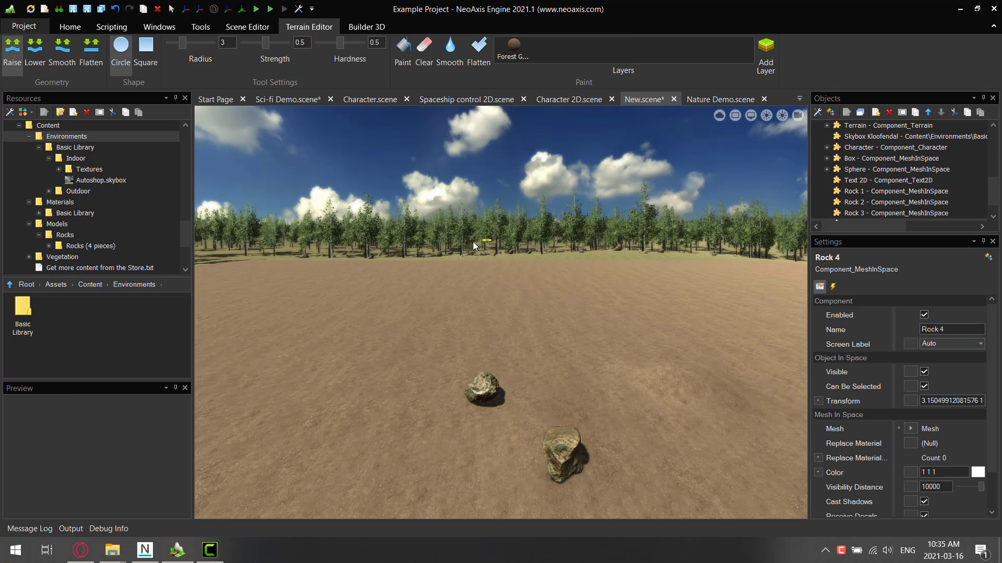
pyautogui.scroll(3, 852, 183)
pyautogui.click(866, 137)
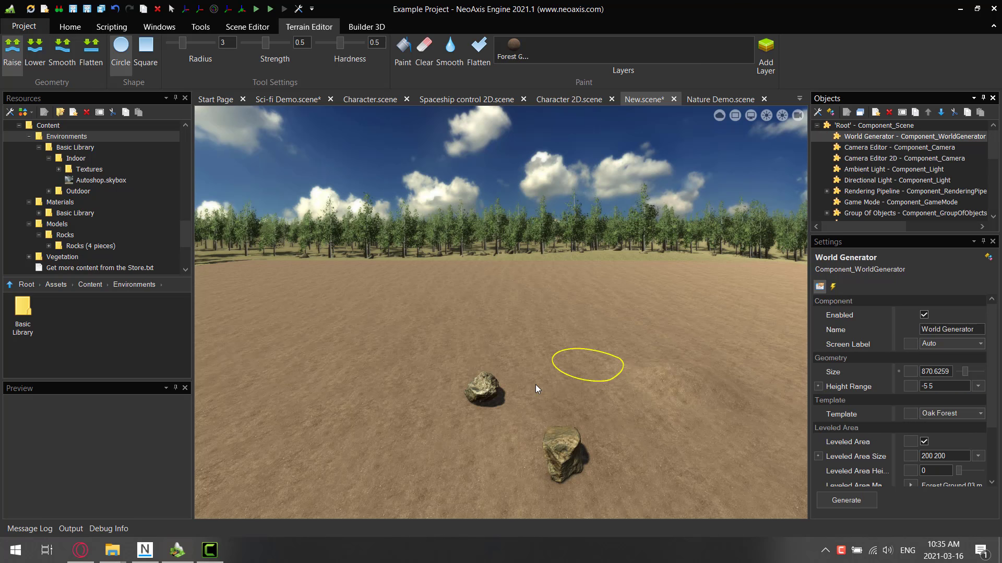
pyautogui.press('w')
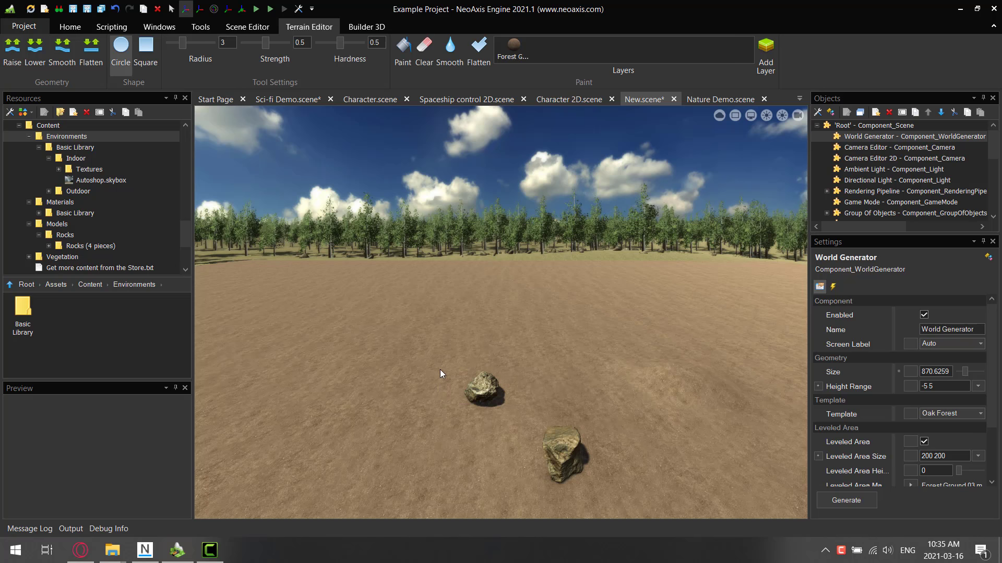
# - Select the farther of the two rocks in New.scene and view the editor's cache and packing tools
pyautogui.click(483, 389)
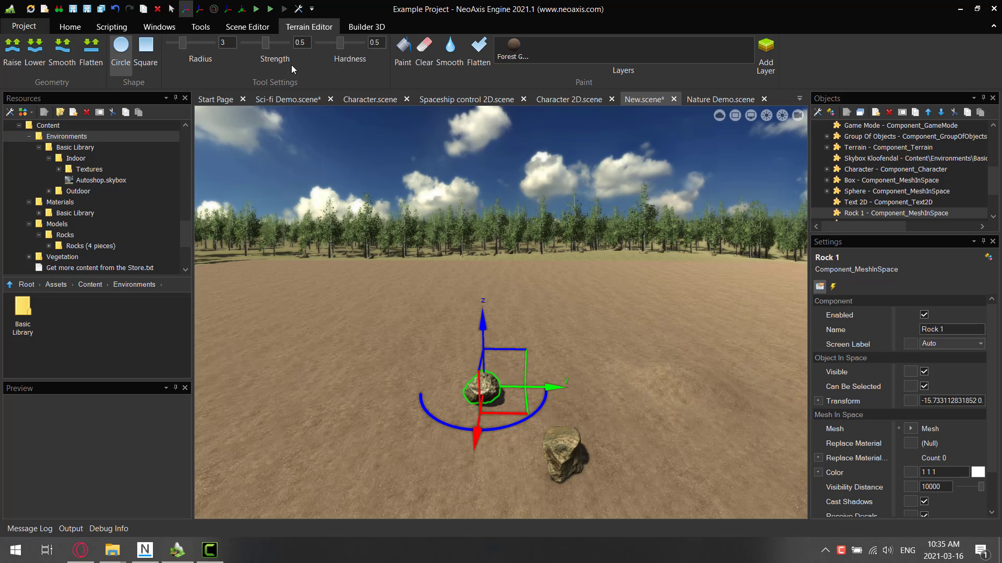
pyautogui.click(210, 26)
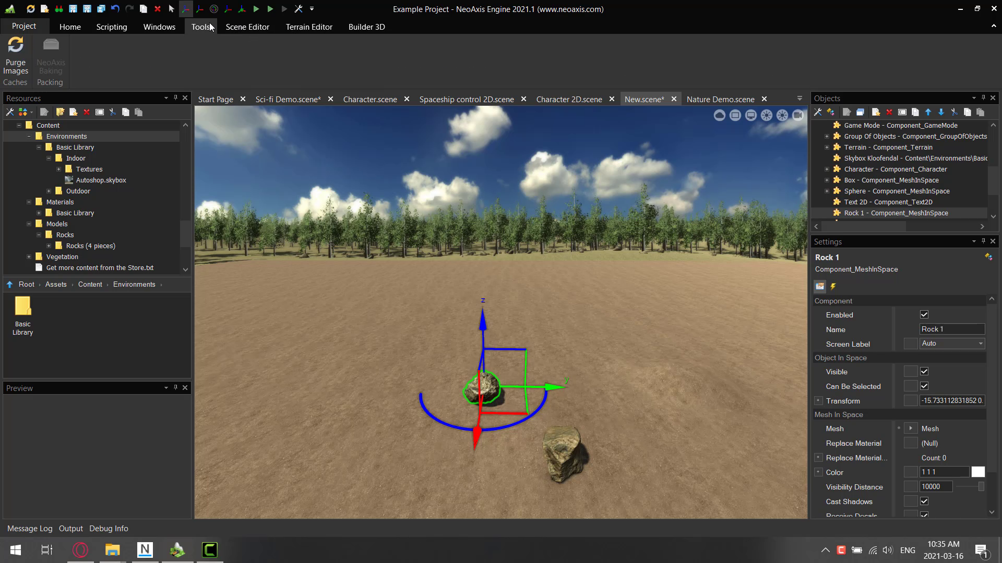
# - Open the NeoAxis Store inside the editor and look through its whole product listing, including the fence, pipe and road constructors
pyautogui.click(152, 28)
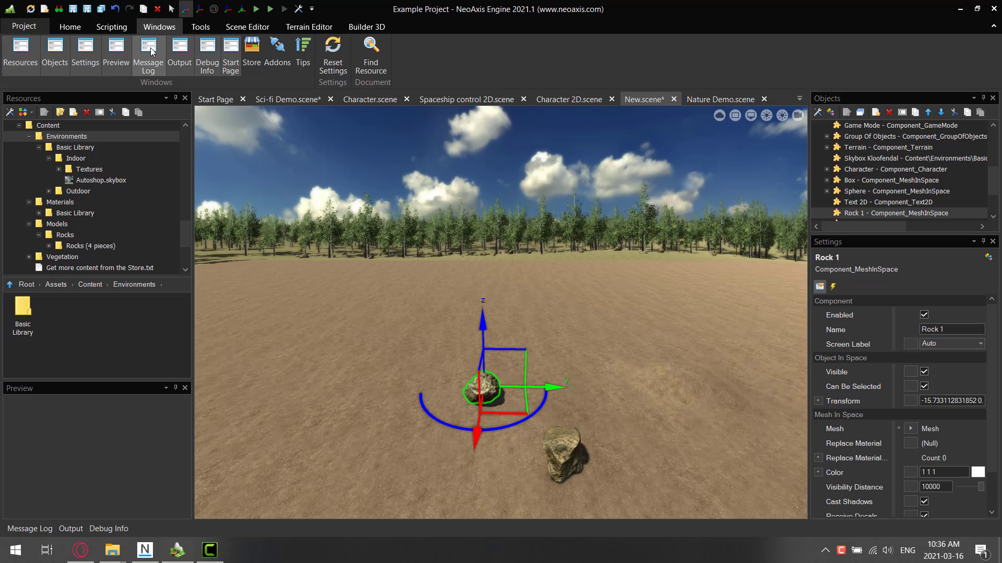
pyautogui.click(251, 48)
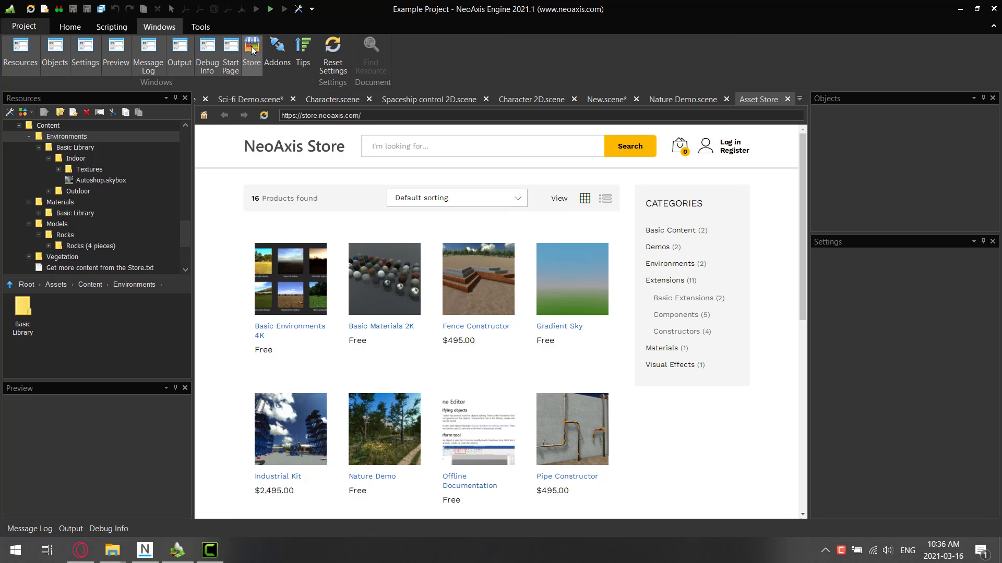
pyautogui.moveTo(370, 257)
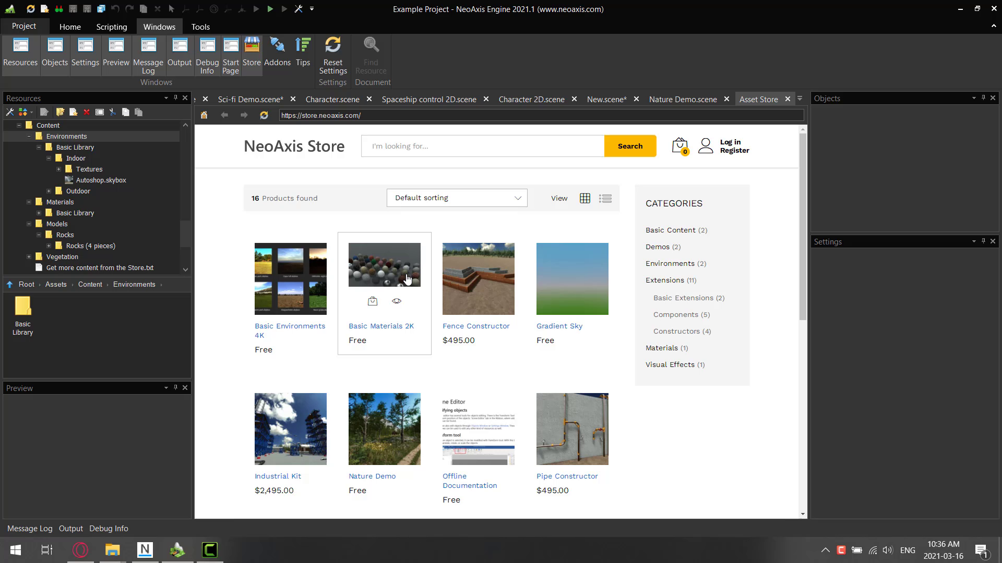
pyautogui.moveTo(466, 300)
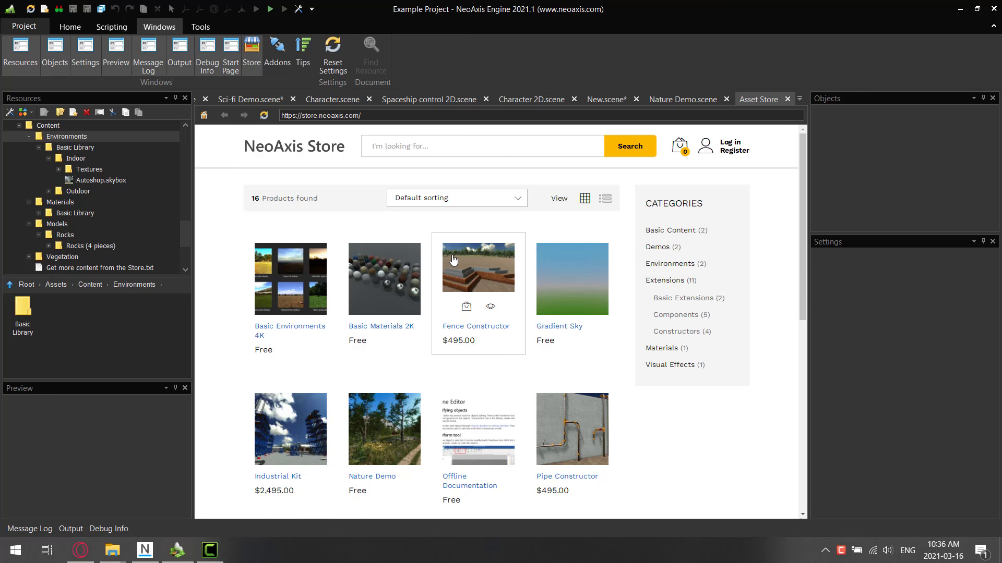
pyautogui.scroll(-1, 468, 287)
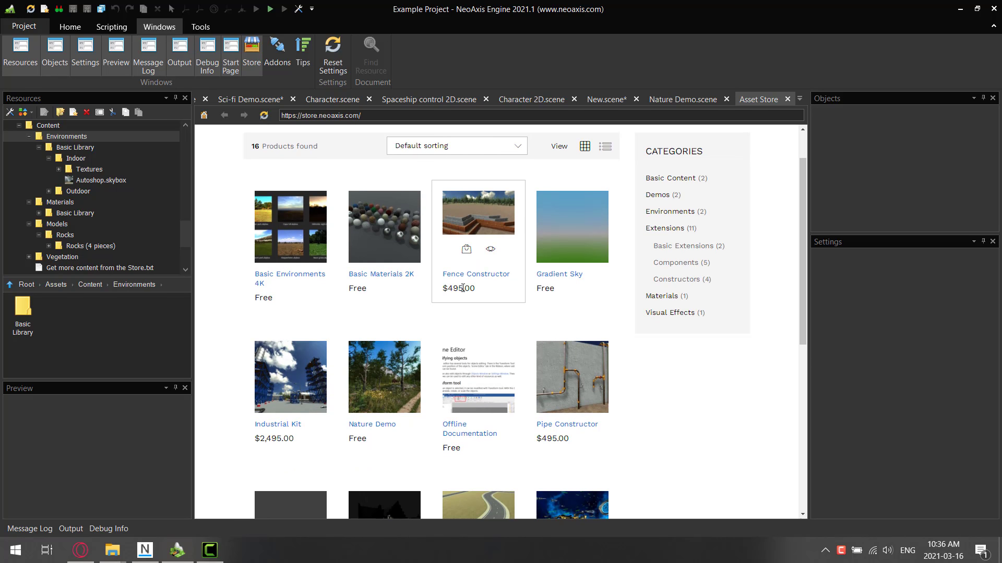
pyautogui.scroll(-1, 464, 288)
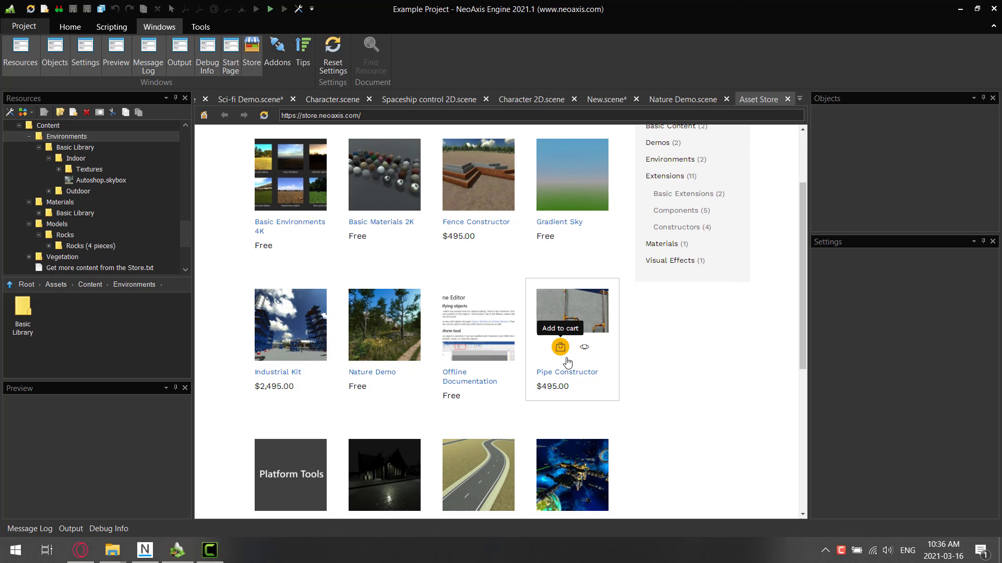
pyautogui.scroll(-3, 278, 342)
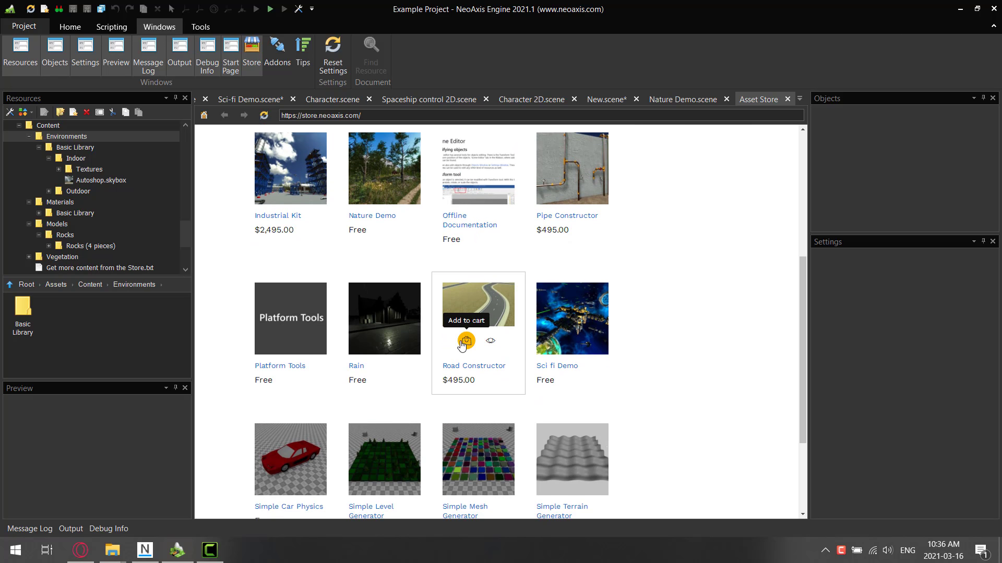
pyautogui.scroll(-2, 679, 347)
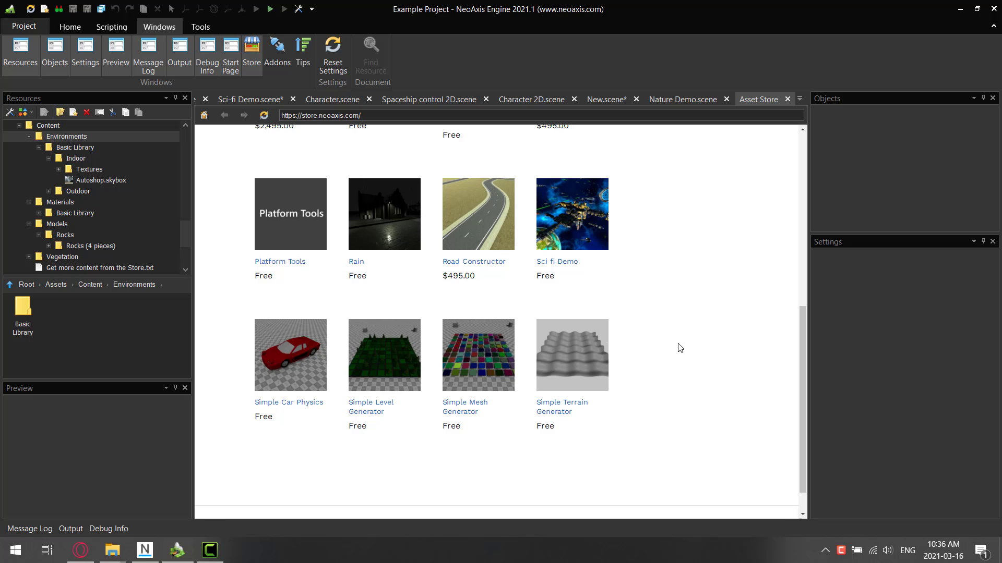